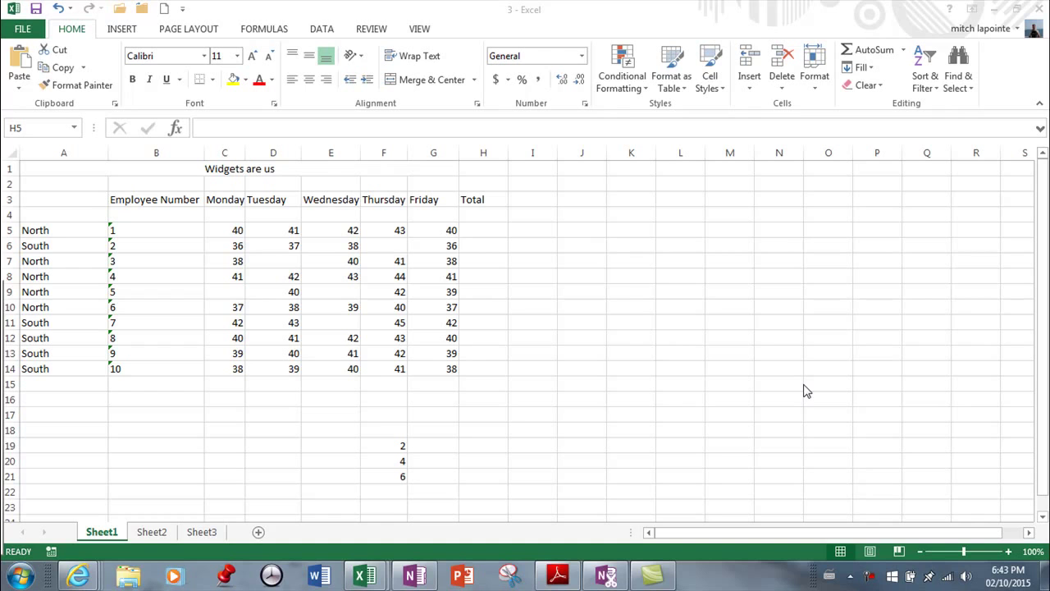
Step: Enter =40+41 in H5 for employee 1's Monday and Tuesday hours (81), then return to H5
click(476, 227)
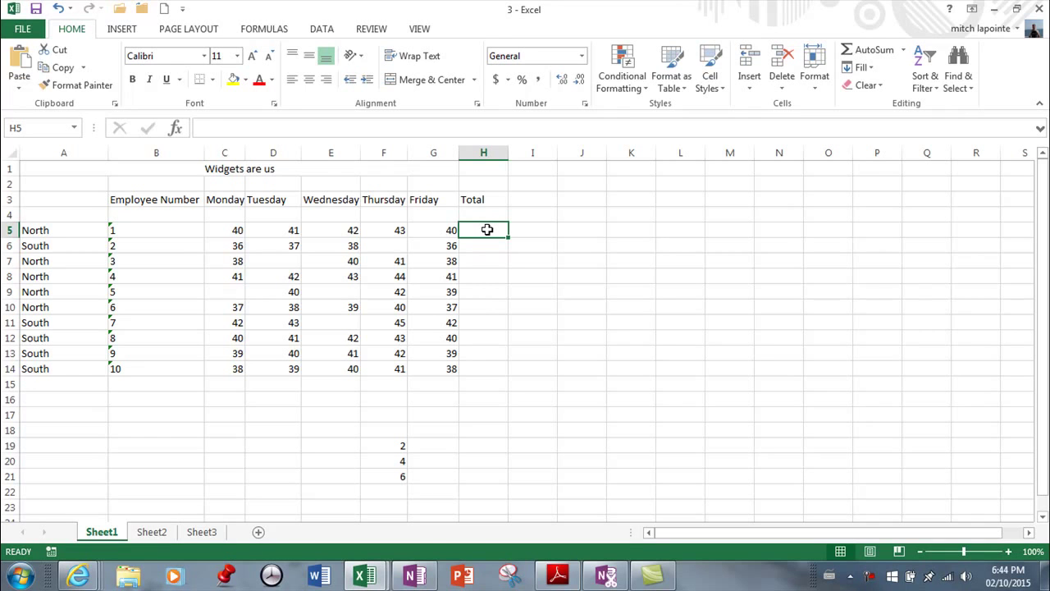
text(=)
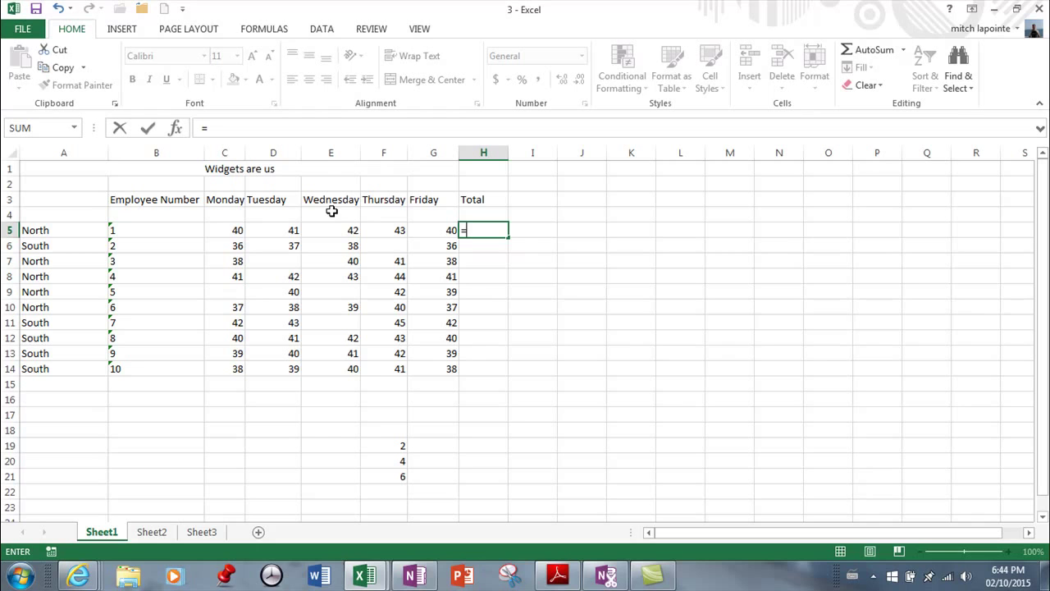
text(40+41)
key(Return)
key(Up)
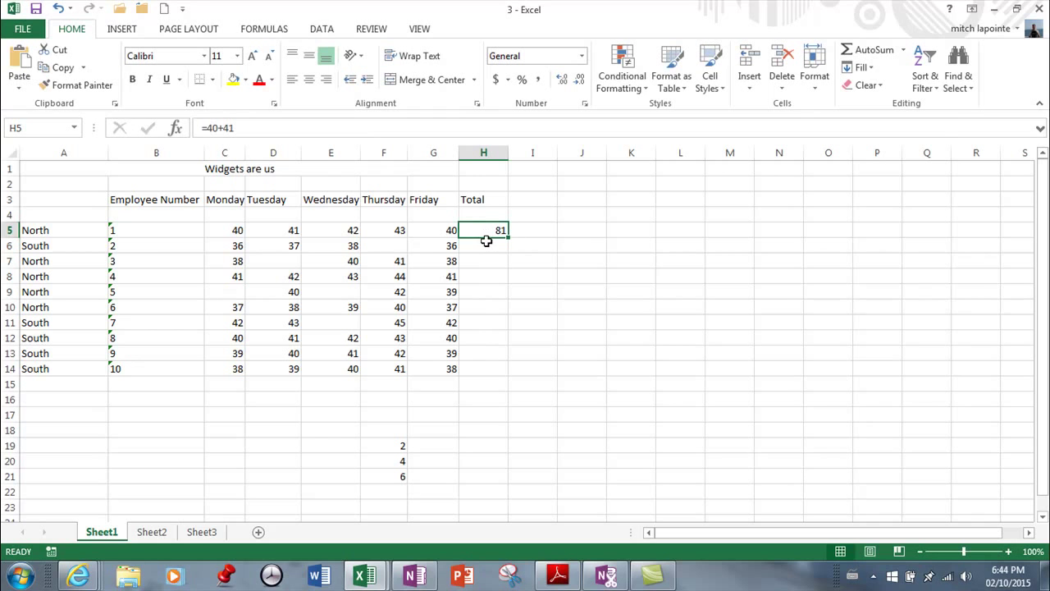
Step: Replace H5's hard-coded numbers with the cell-reference formula =C5+D5+E5+F5
key(F2)
key(BackSpace)
key(BackSpace)
key(BackSpace)
key(BackSpace)
key(BackSpace)
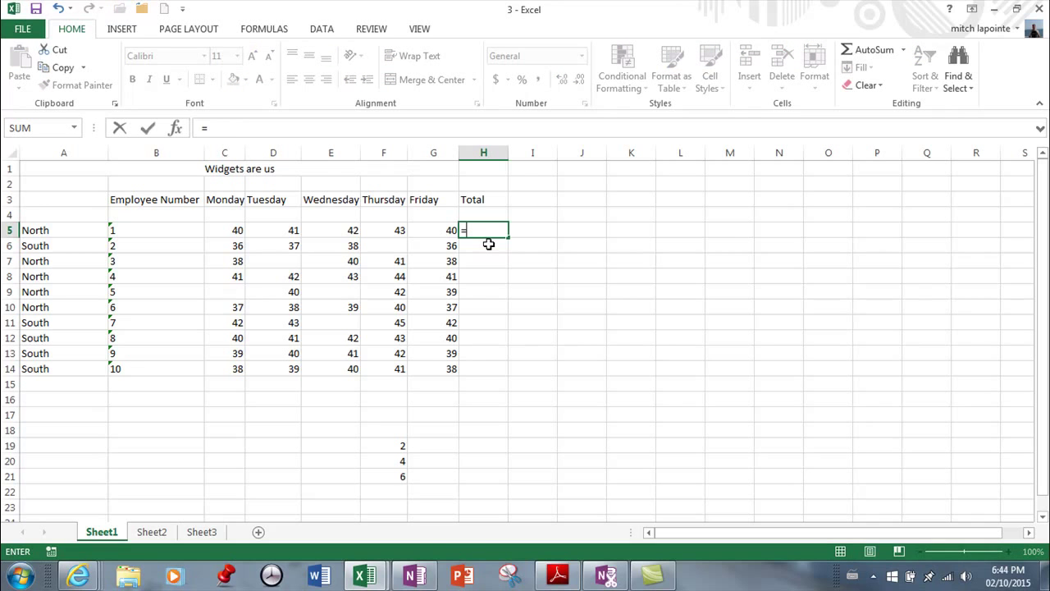
click(234, 231)
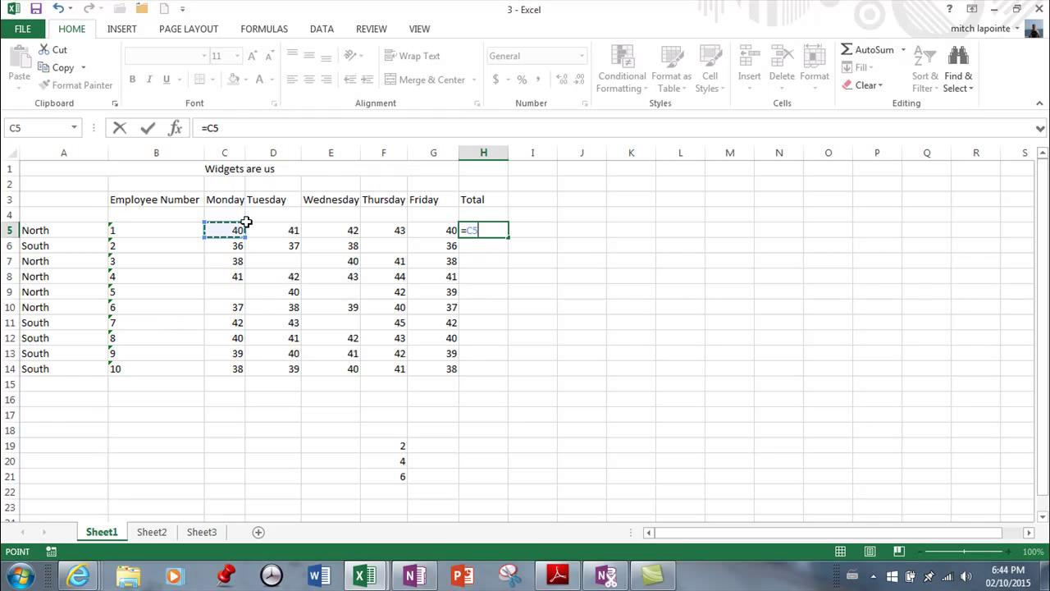
text(+)
click(285, 229)
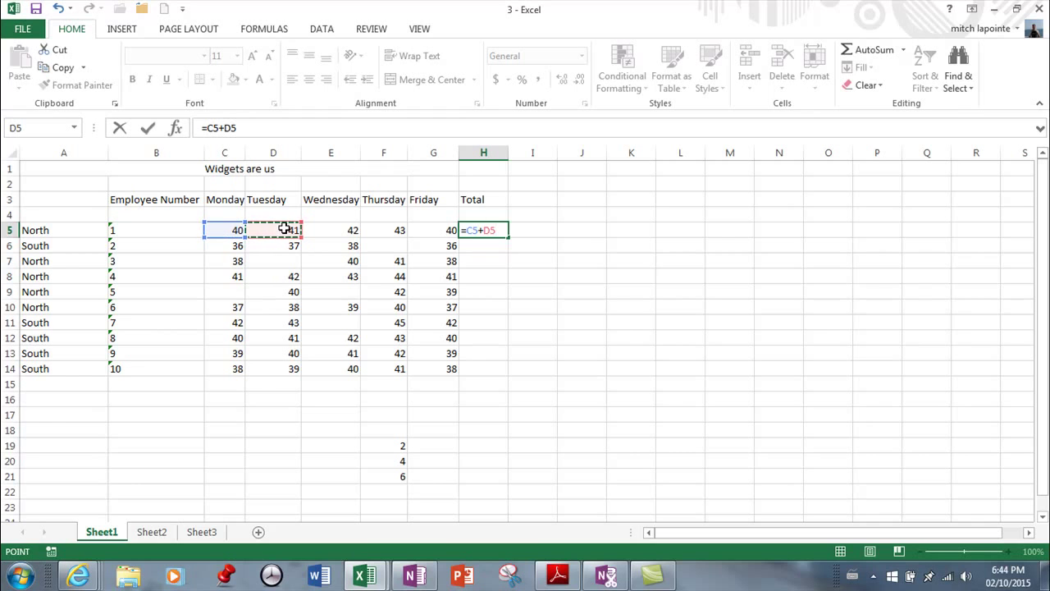
text(+)
click(329, 229)
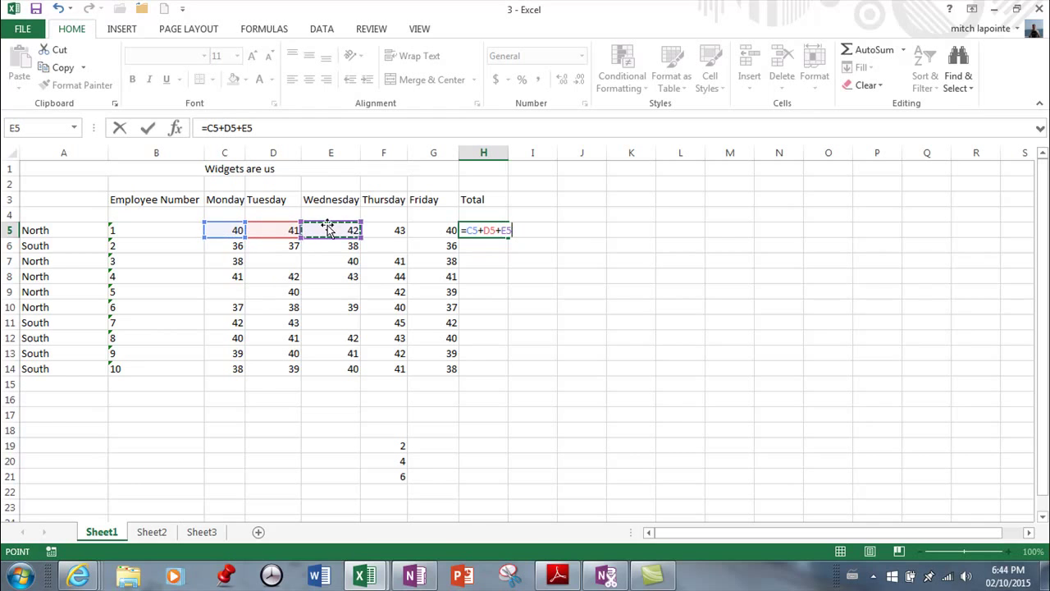
drag(383, 234, 430, 231)
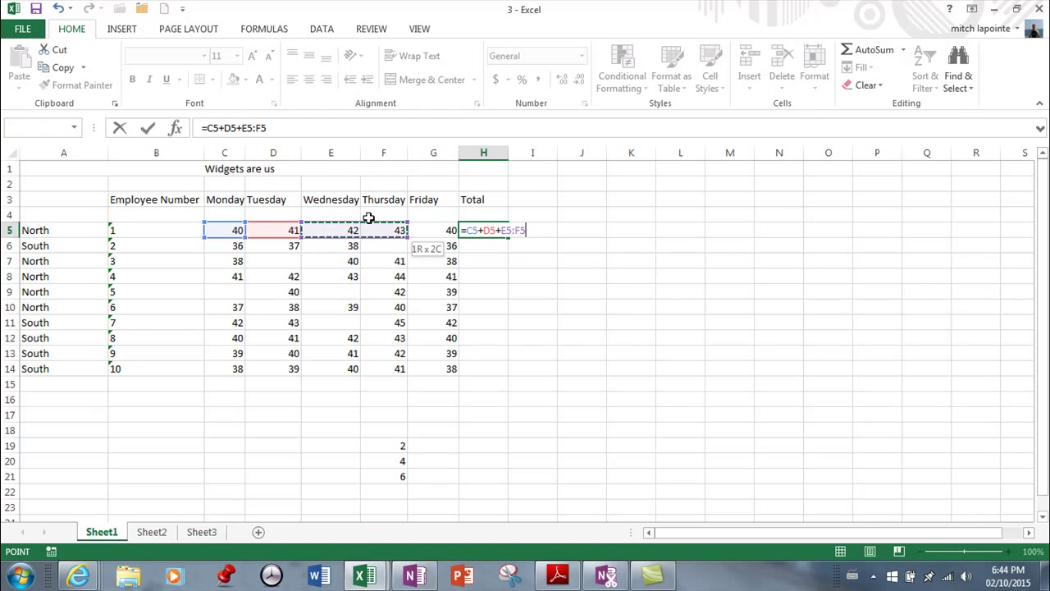
key(BackSpace)
key(BackSpace)
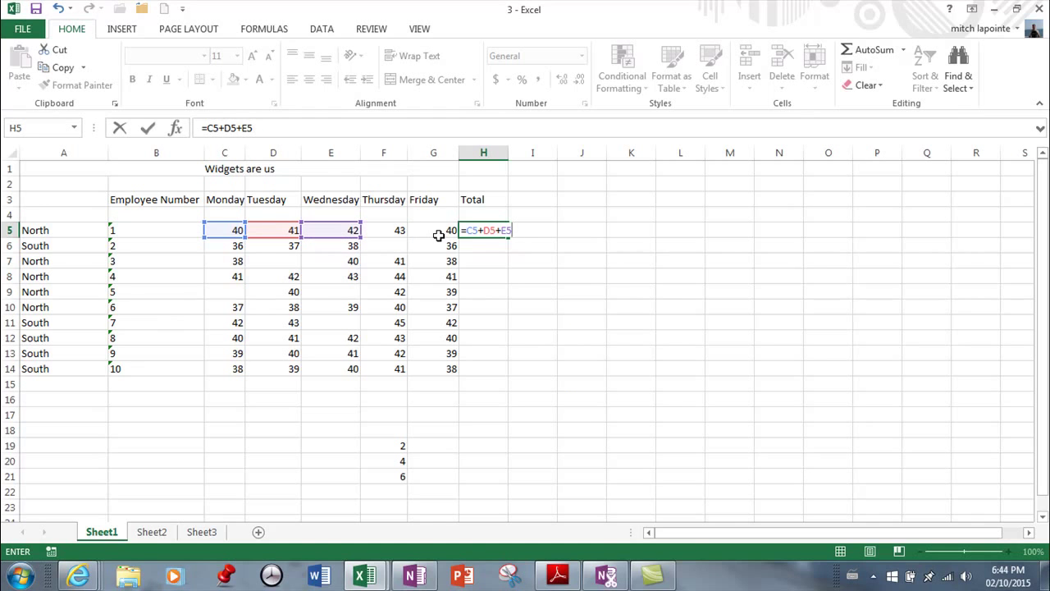
text(+)
click(389, 229)
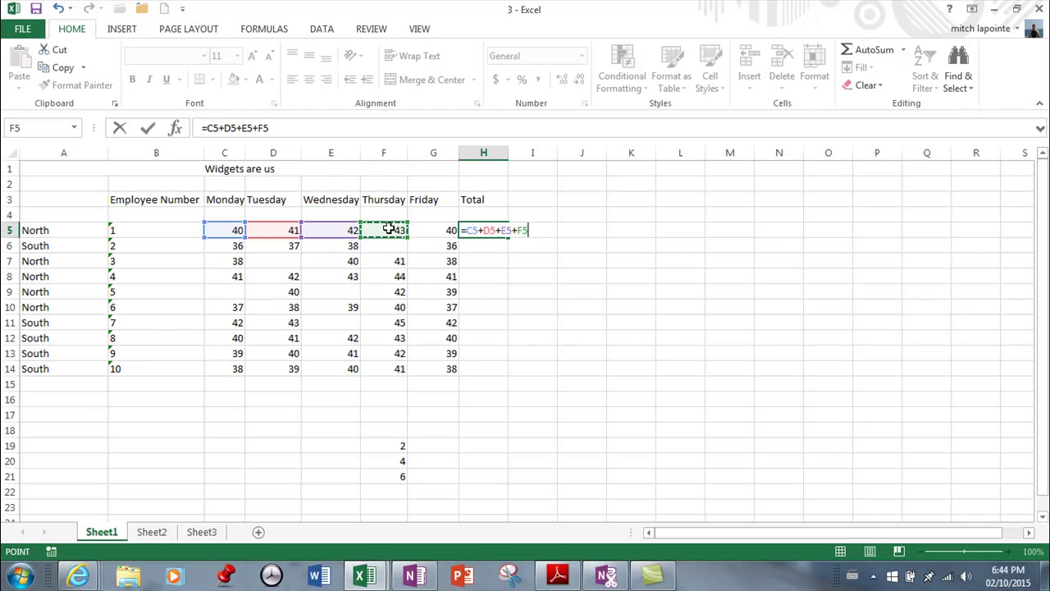
Step: Change employee 1's Thursday hours in F5 to 44 and check H5 recalculates to 167
key(Return)
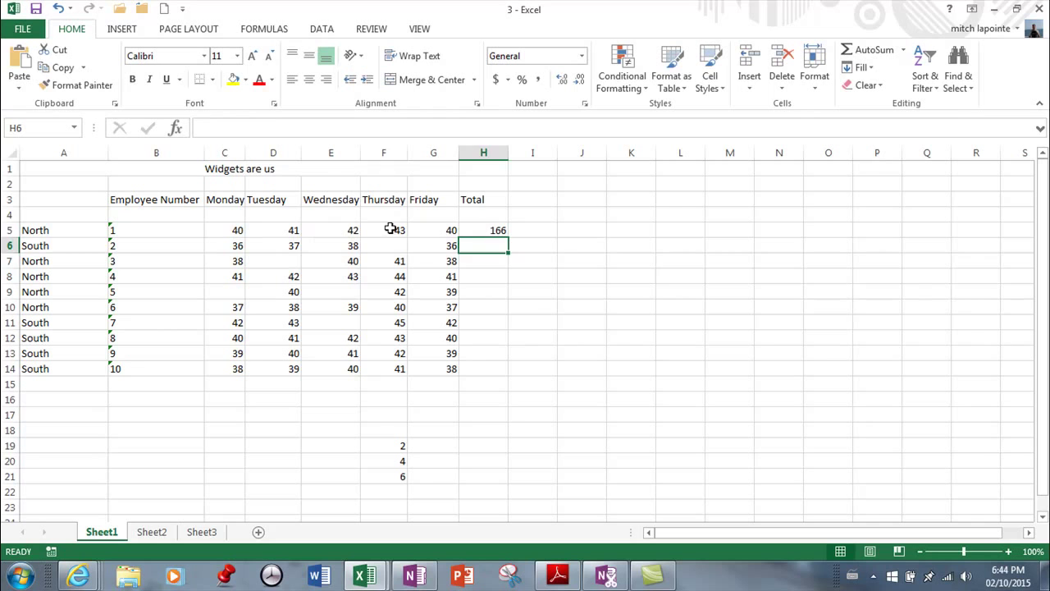
click(390, 228)
text(44)
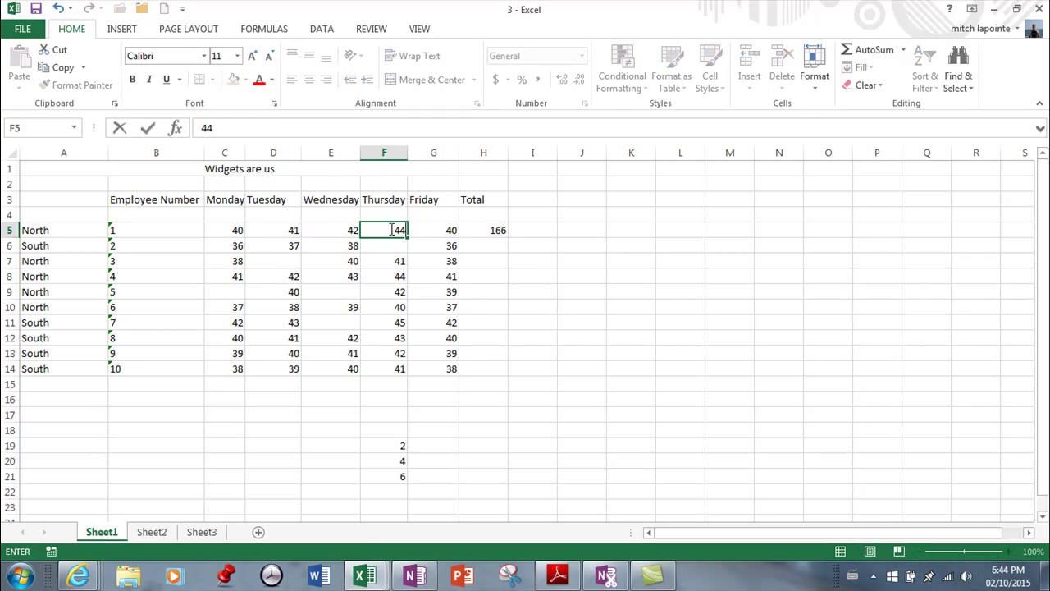
key(Return)
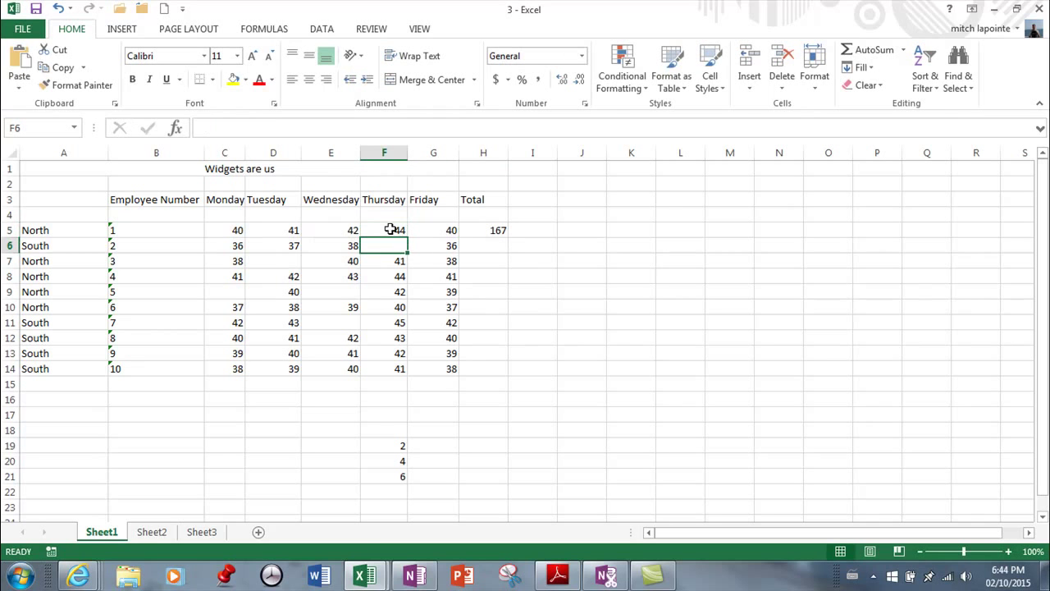
click(498, 230)
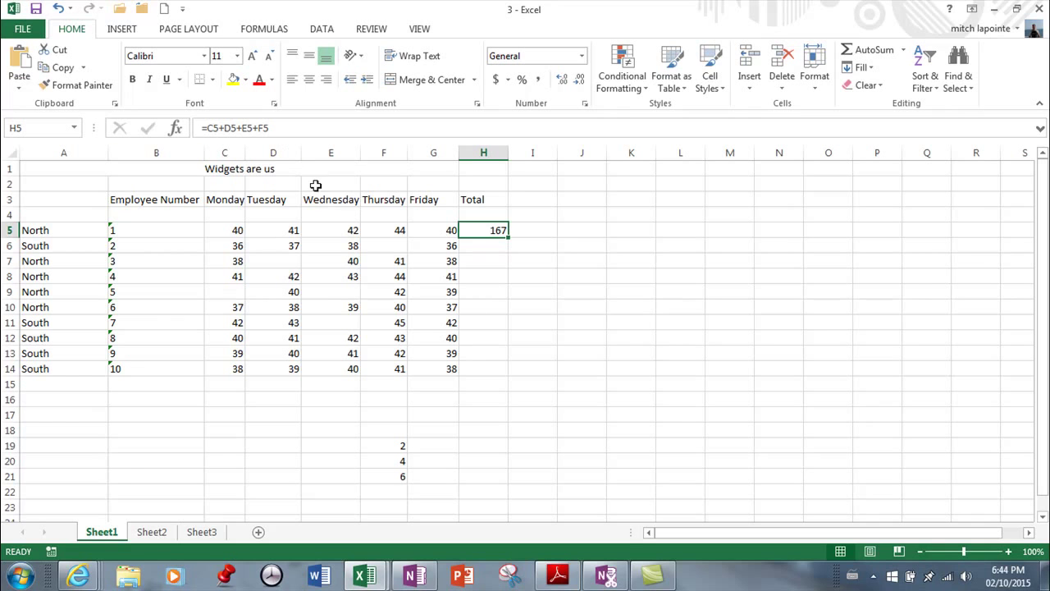
Step: Append Friday's G5 to H5's formula, making =C5+D5+E5+F5+G5 showing 207
double_click(496, 231)
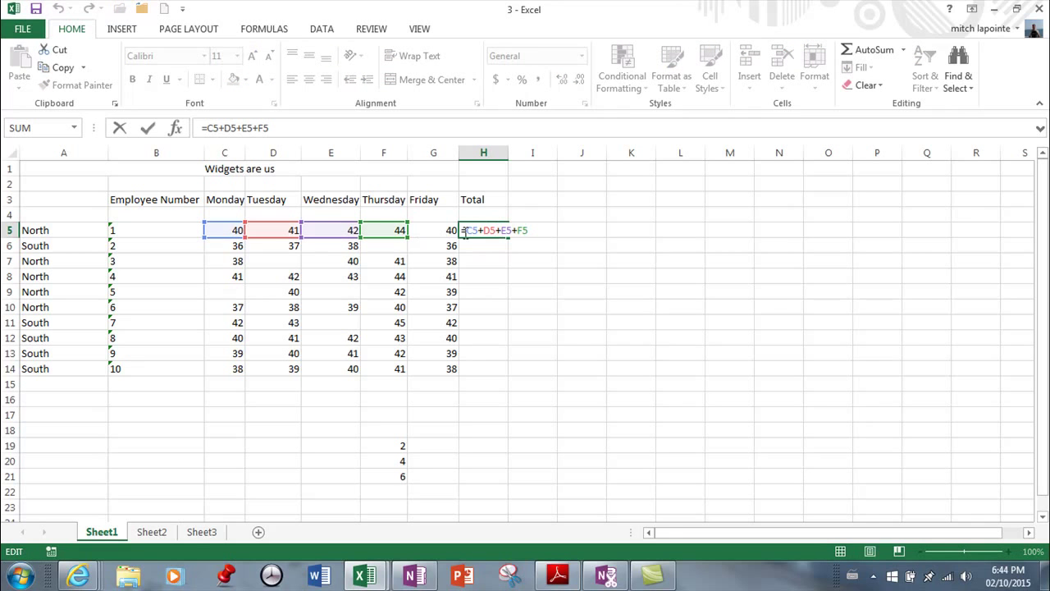
click(533, 230)
key(ctrl+Return)
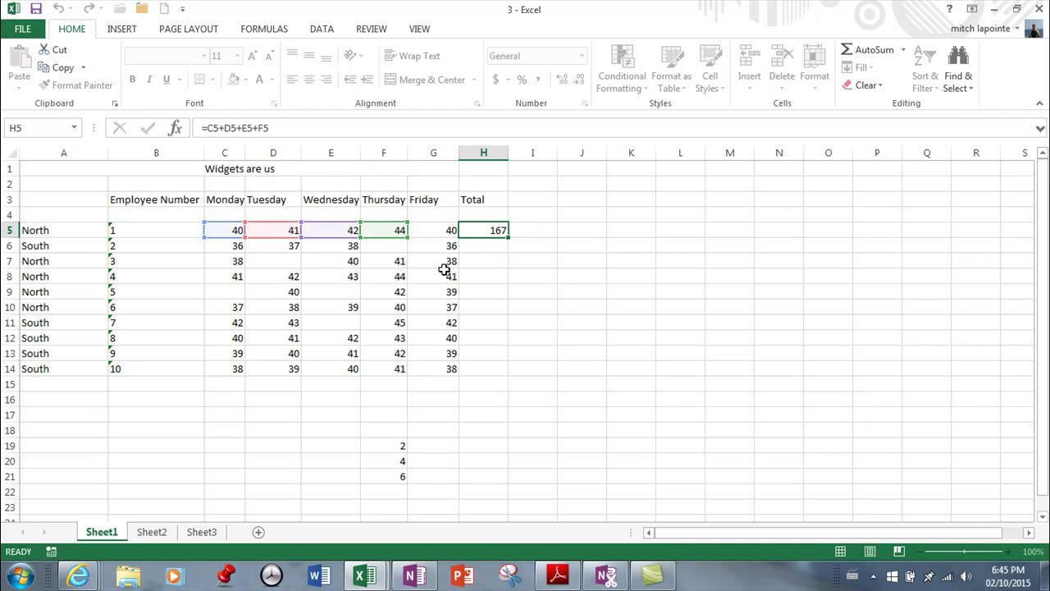
click(275, 128)
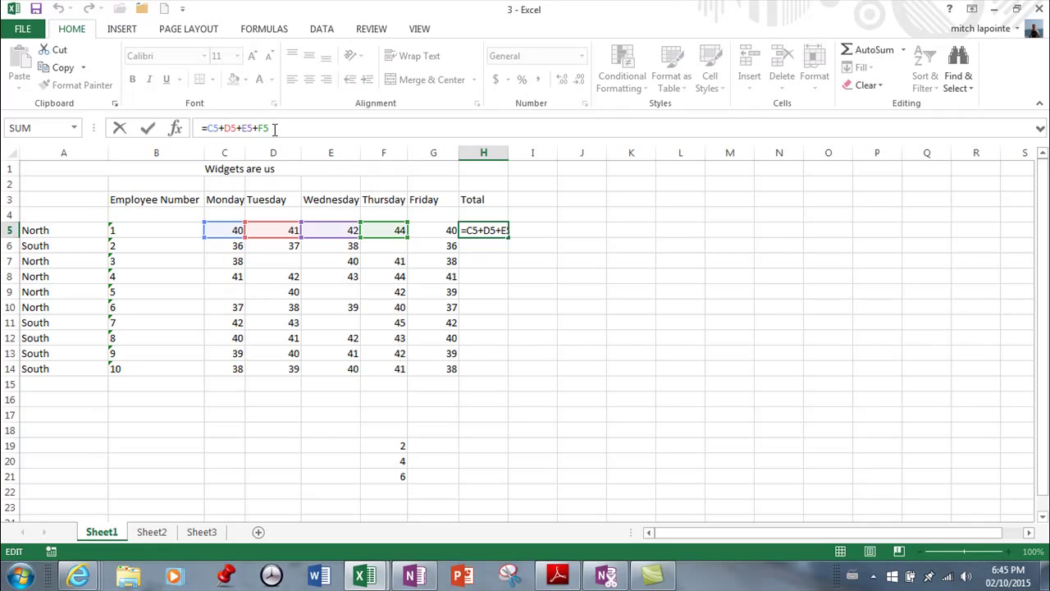
text(+)
click(431, 230)
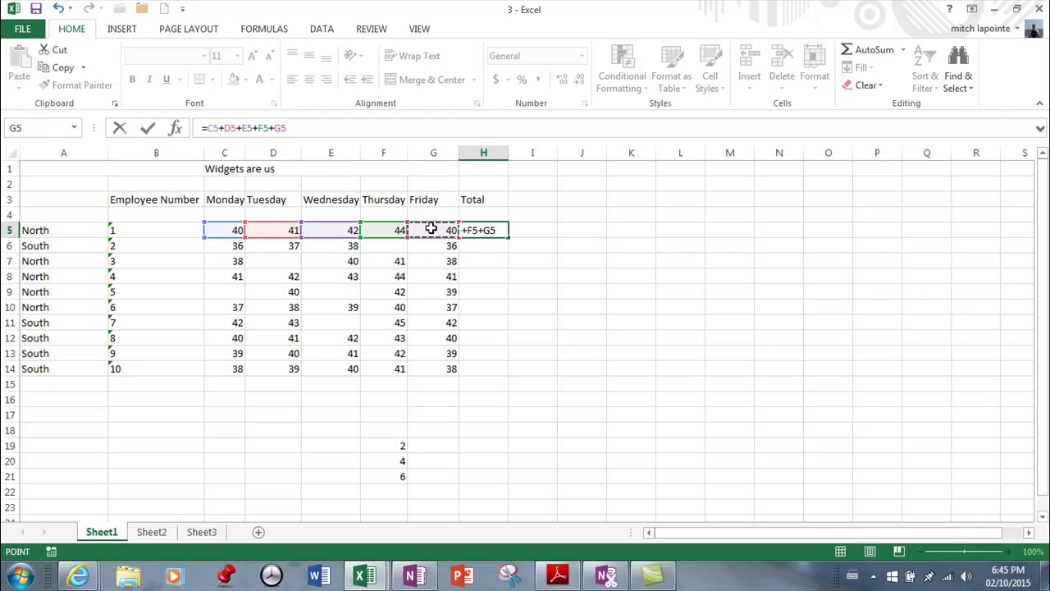
key(Return)
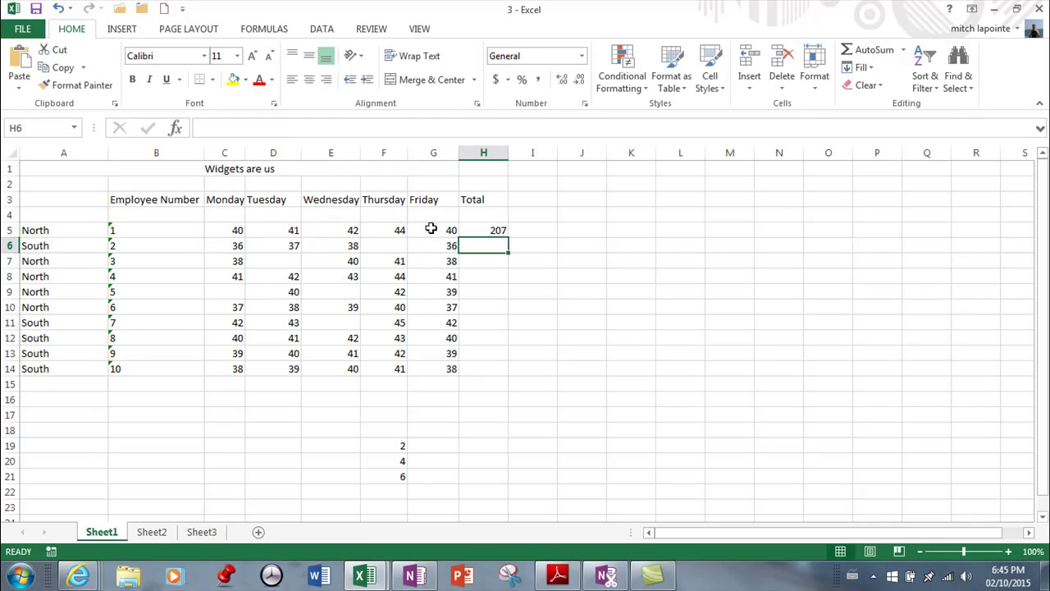
Step: Fill H5's weekly total formula down through H14 for all ten employees
click(475, 234)
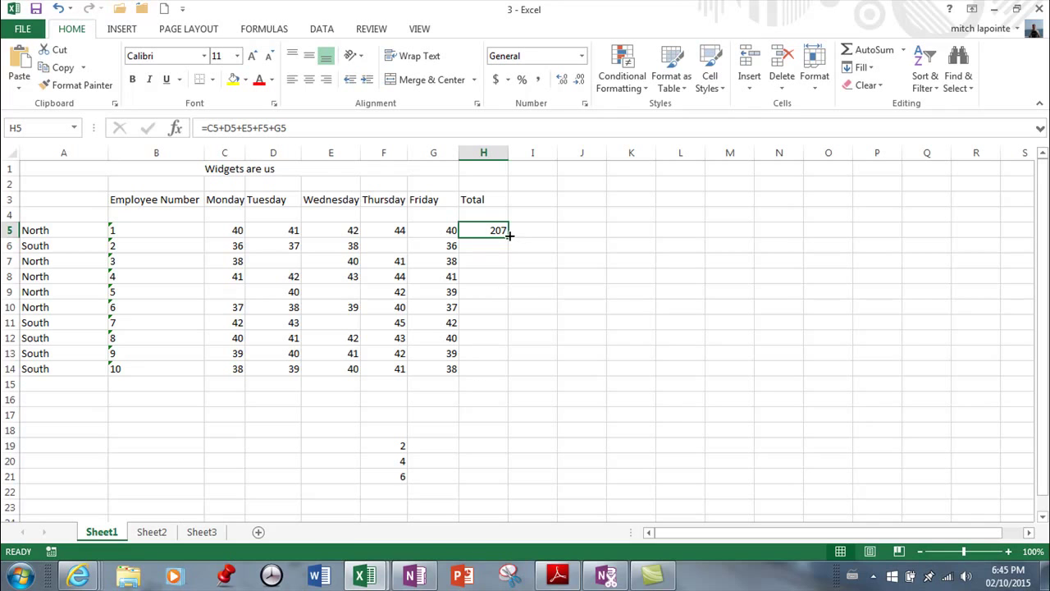
mouse_move(508, 236)
mouse_down()
mouse_move(506, 249)
mouse_move(496, 245)
mouse_up()
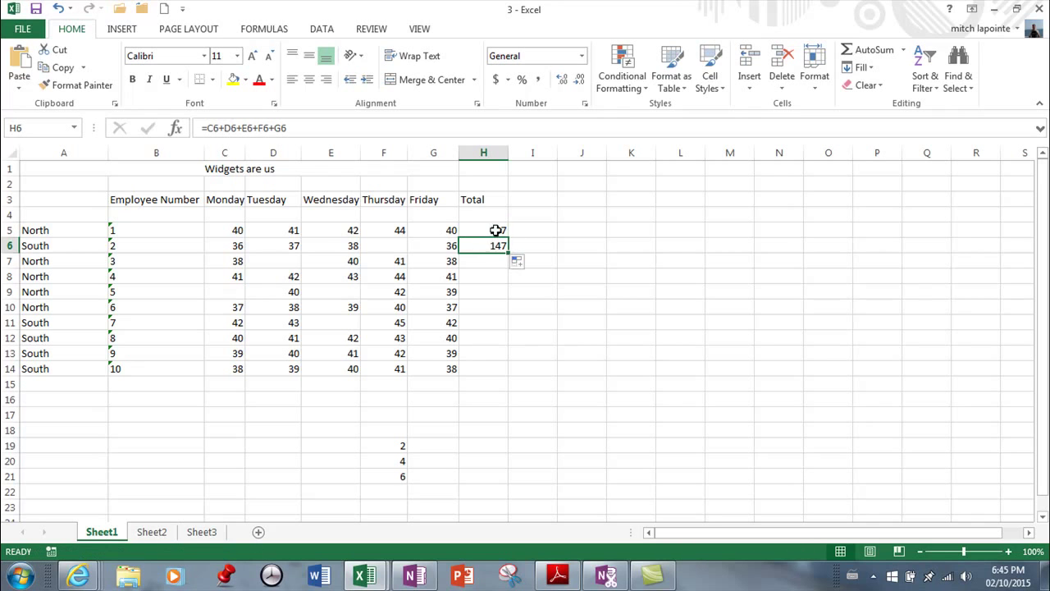
click(496, 229)
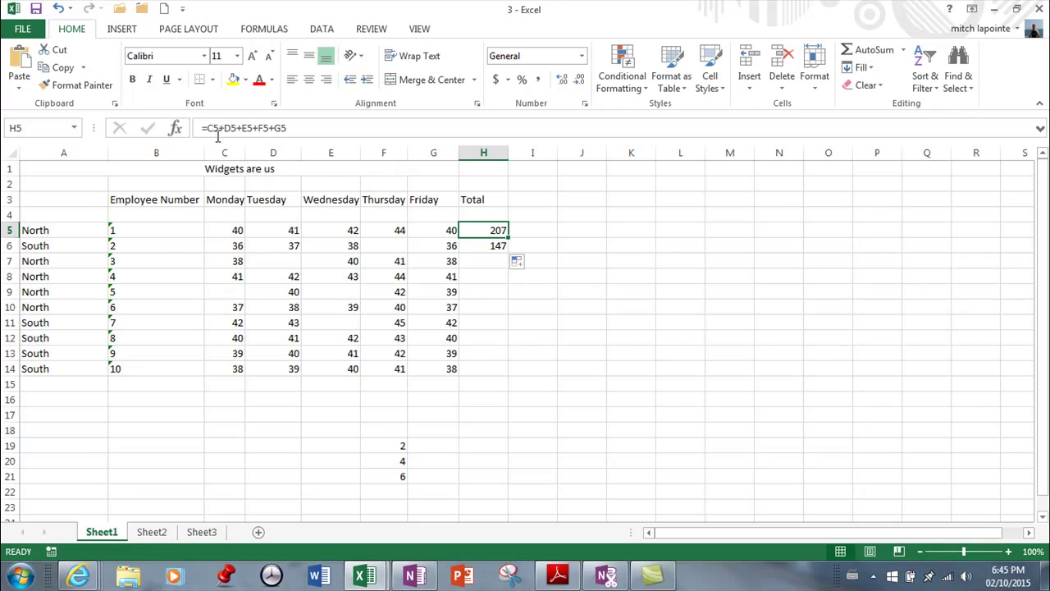
click(495, 245)
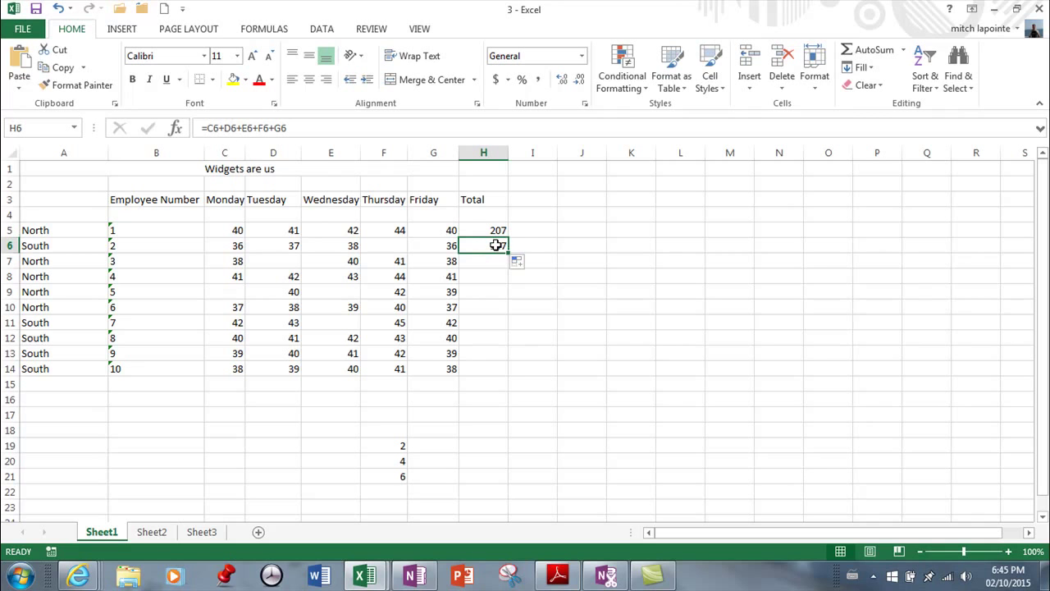
drag(509, 253, 504, 373)
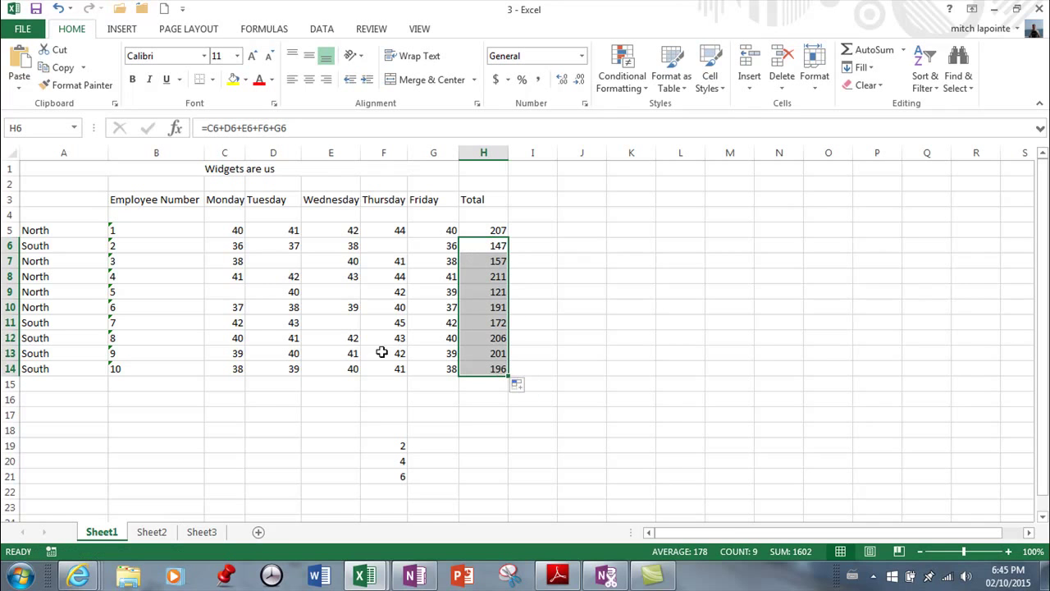
click(219, 370)
click(226, 382)
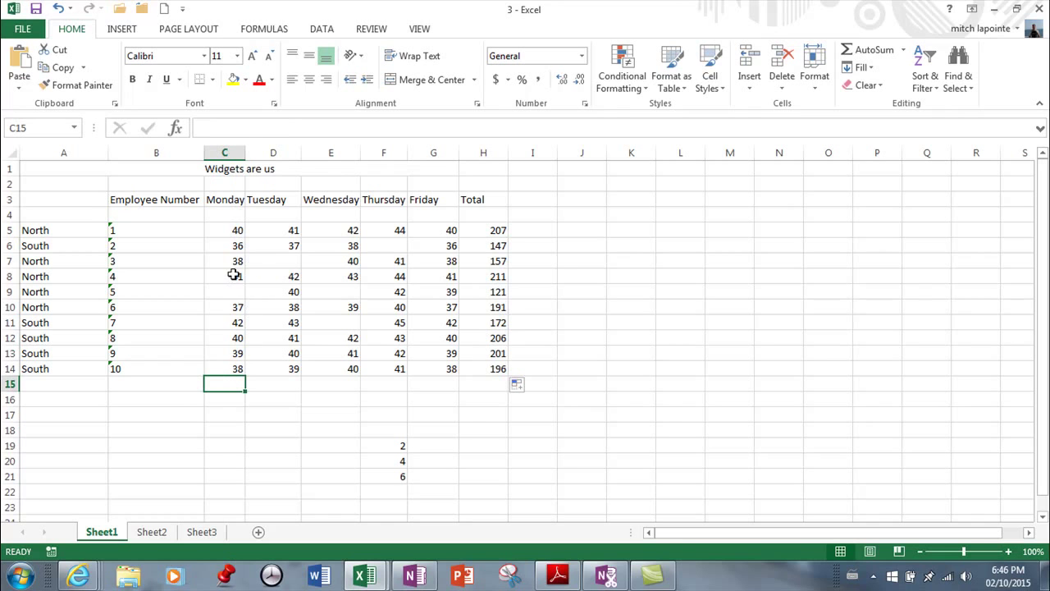
Step: Use AutoSum to put =SUM(C5:C14) in C15, totalling Monday at 351
click(500, 231)
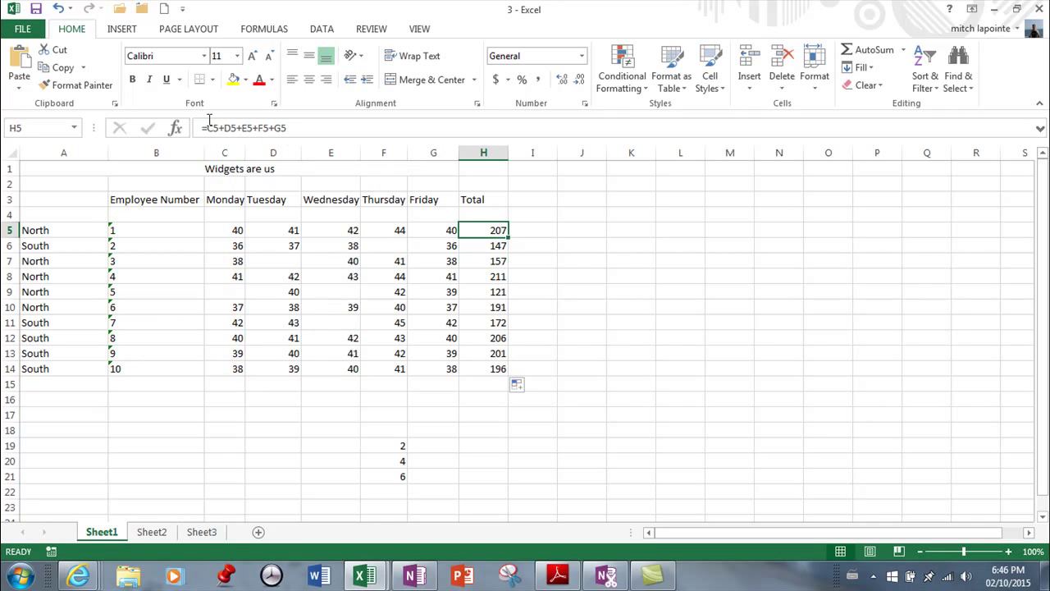
click(234, 383)
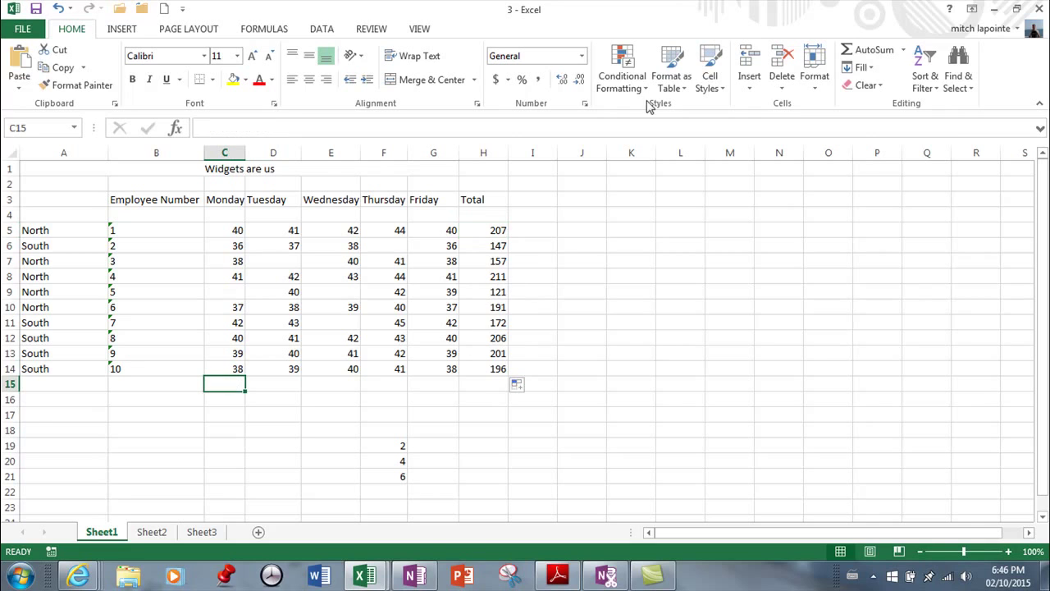
click(903, 50)
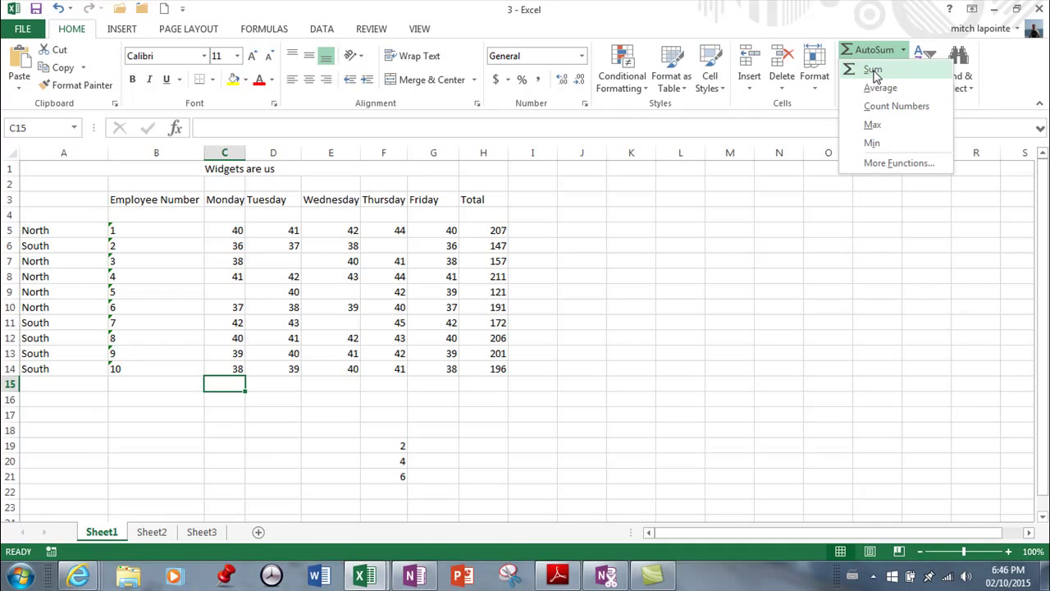
click(873, 72)
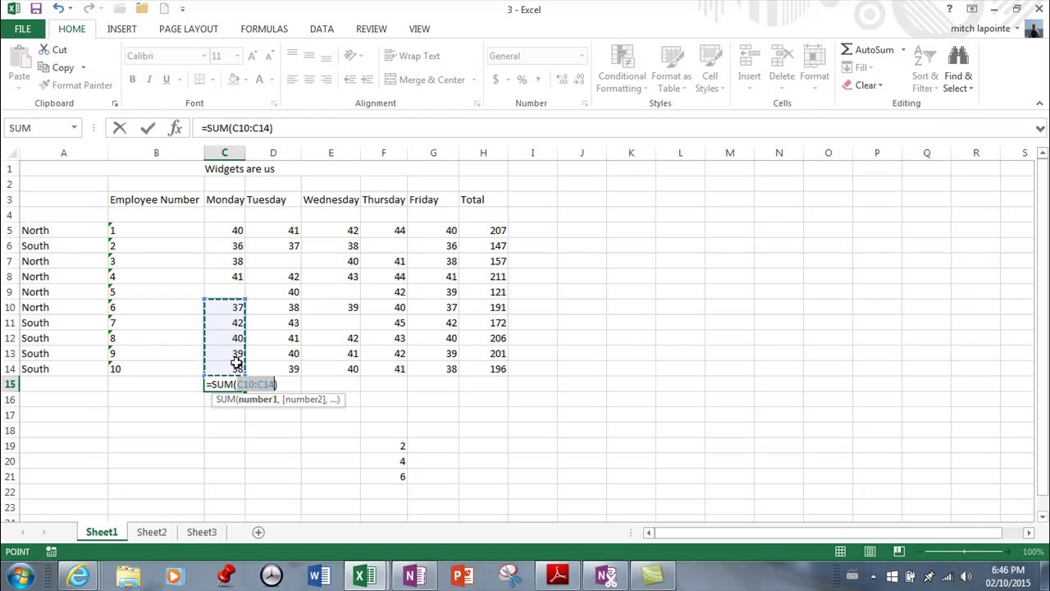
click(245, 298)
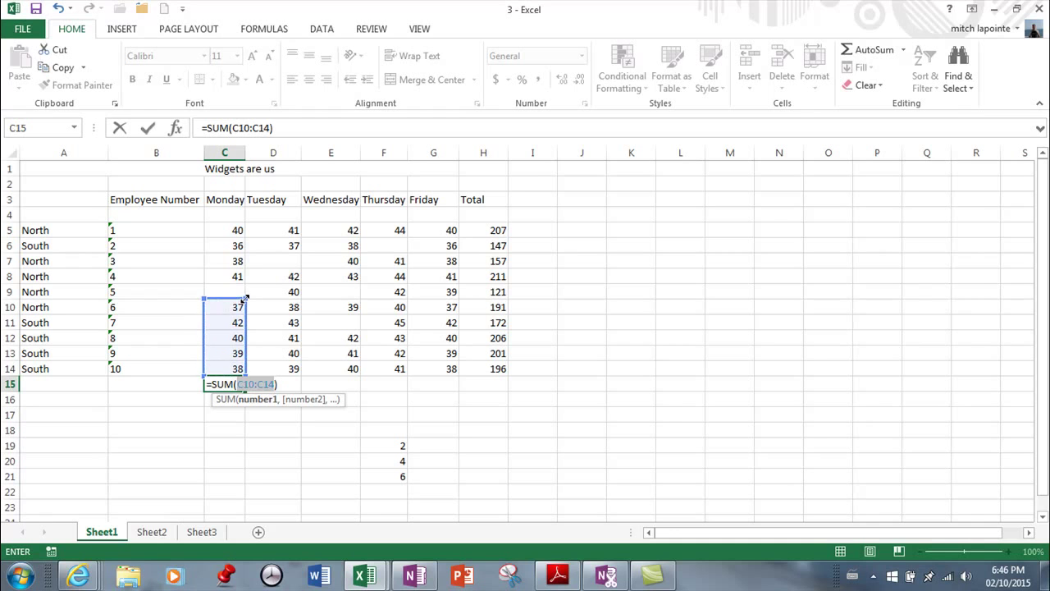
drag(245, 299, 242, 219)
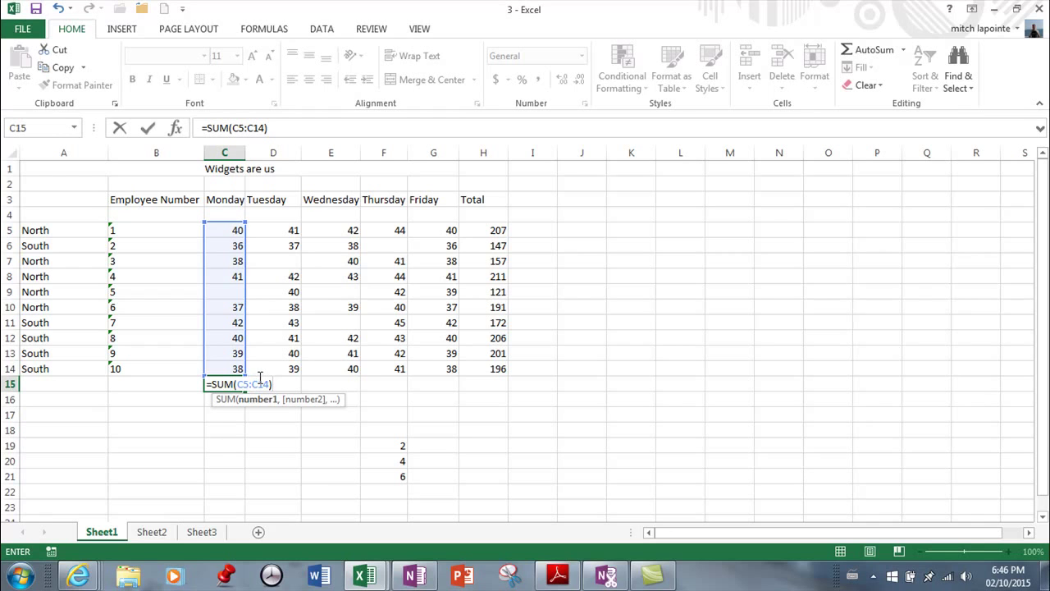
key(Return)
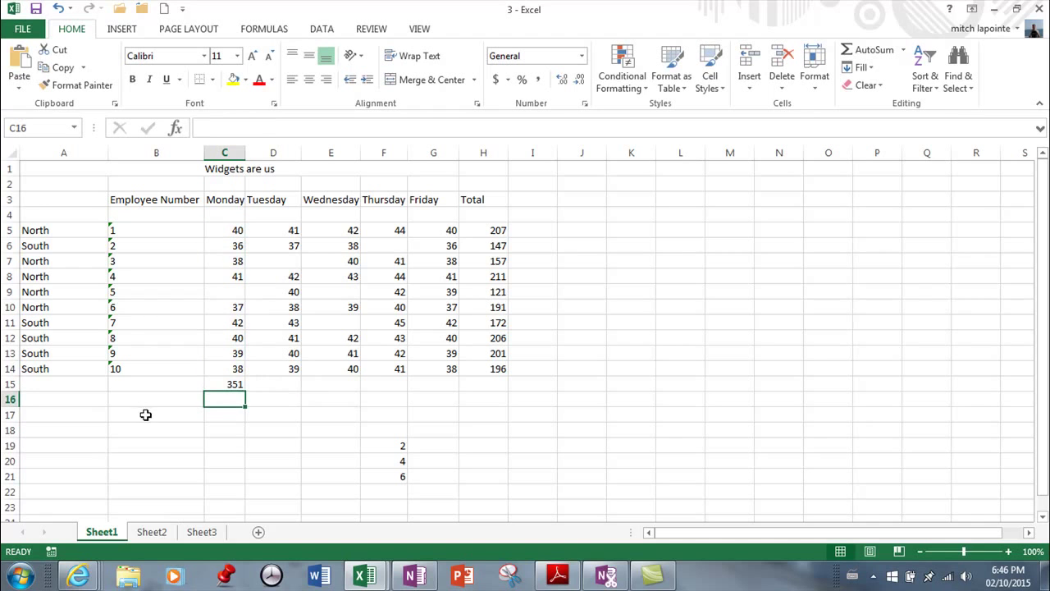
Step: Copy C15's SUM formula across row 15 through H15, undoing an accidental edit first
click(220, 384)
mouse_move(245, 391)
mouse_down()
mouse_move(276, 382)
mouse_move(234, 381)
mouse_up()
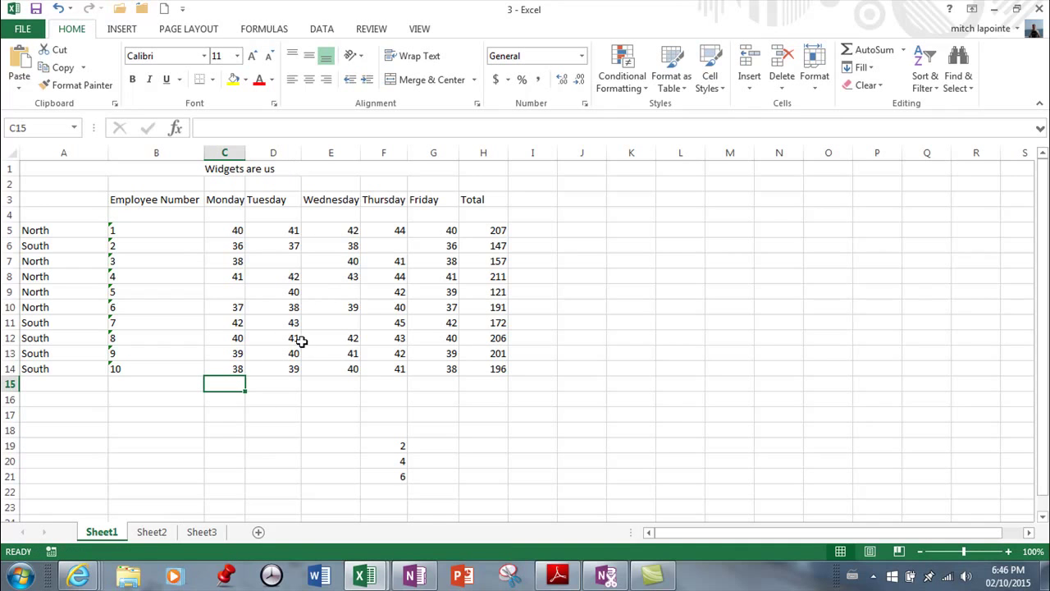
click(61, 10)
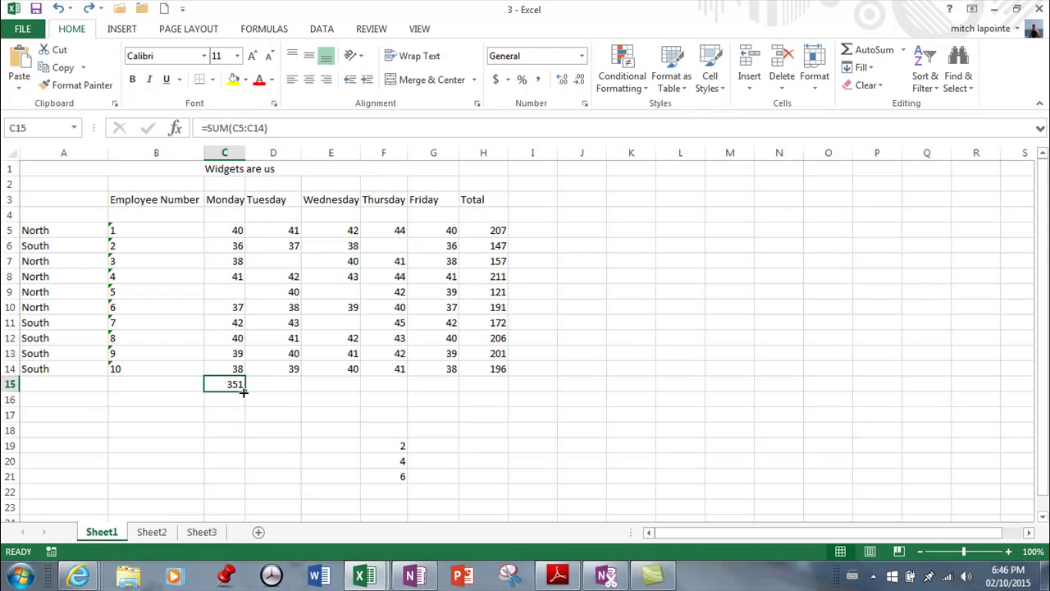
drag(243, 392, 502, 384)
click(287, 383)
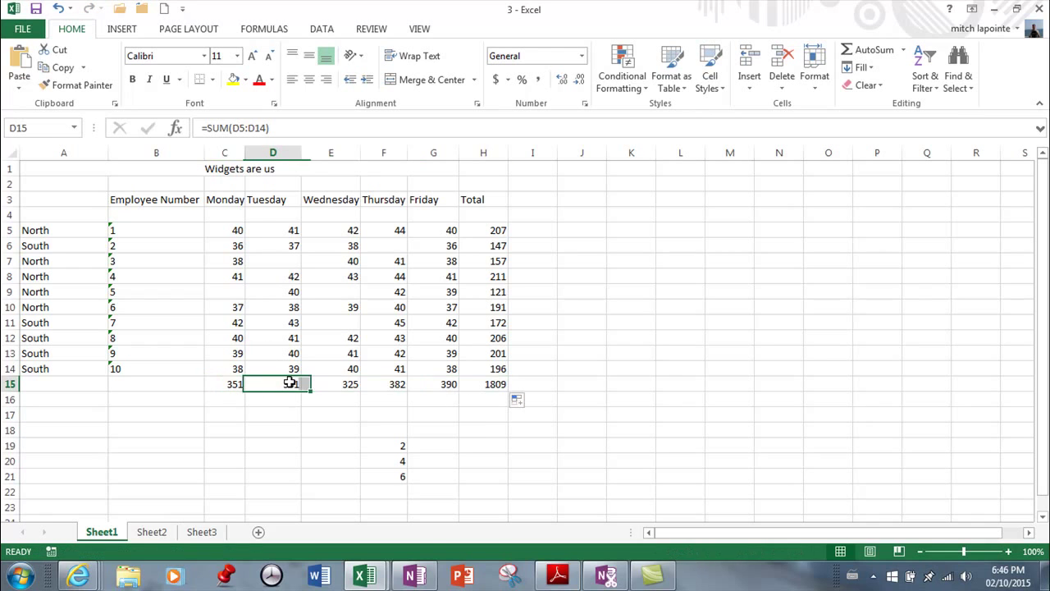
Step: Check the Wednesday, Thursday, Friday and grand total (1809) SUM formulas in row 15
click(341, 382)
click(386, 383)
click(447, 386)
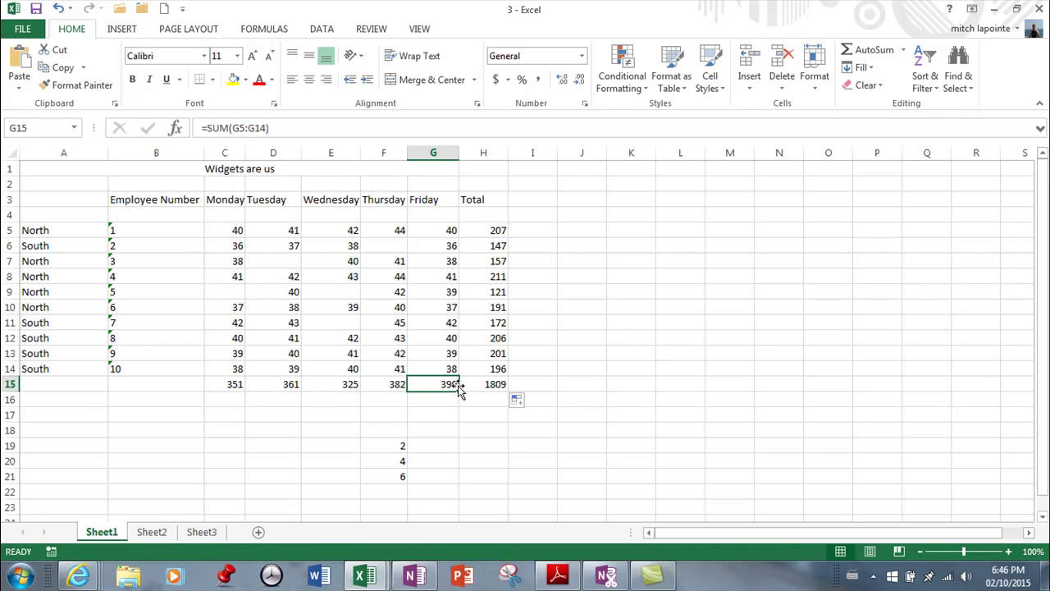
click(484, 383)
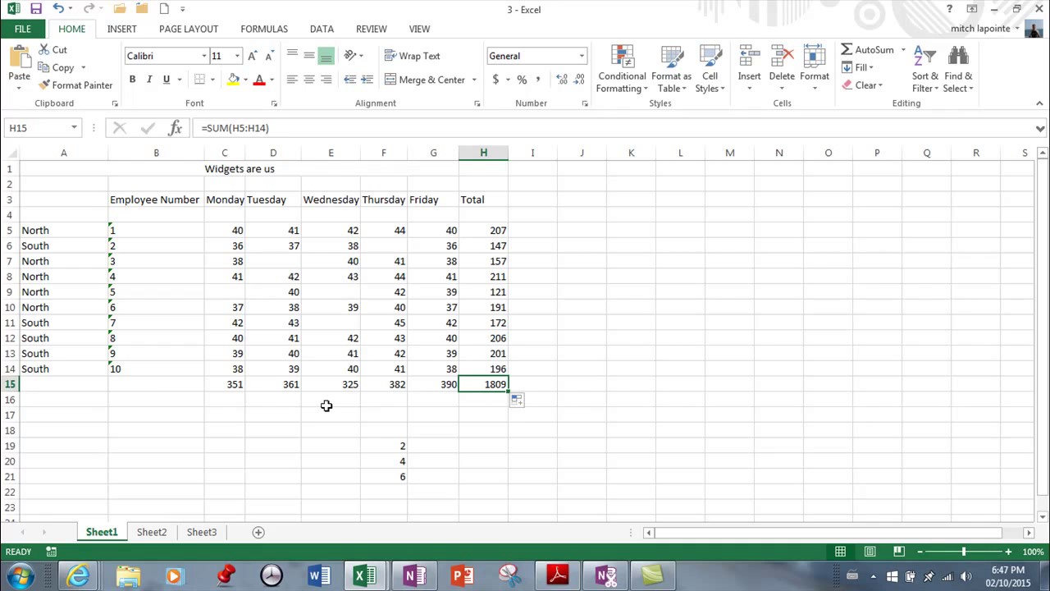
click(234, 397)
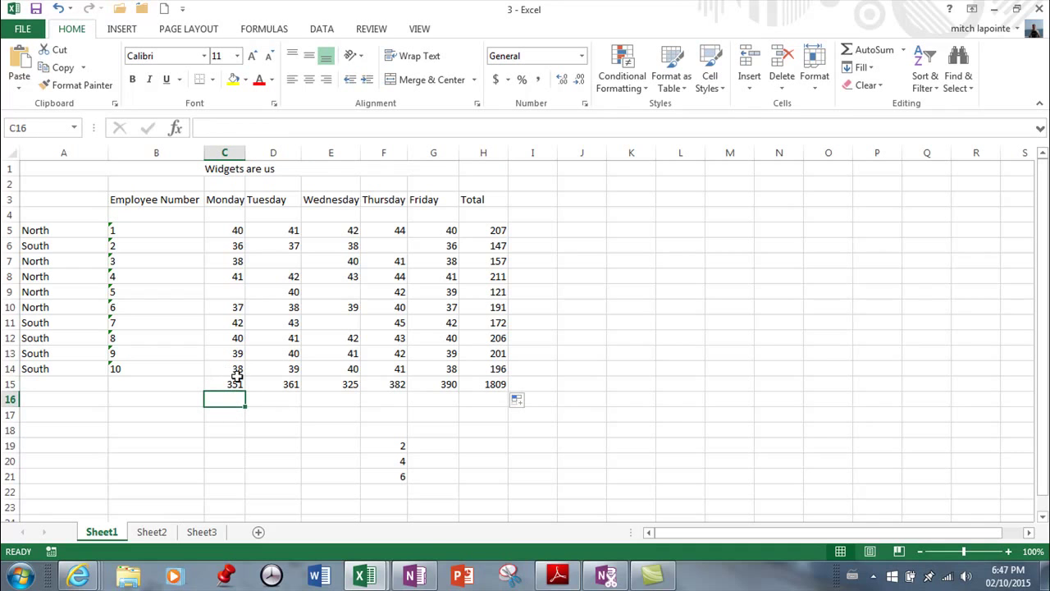
Step: Enter =[junk.xlsx]one!$A$1+C15 in C16, adding junk's A1 value 90 to the Monday total (441)
mouse_move(379, 581)
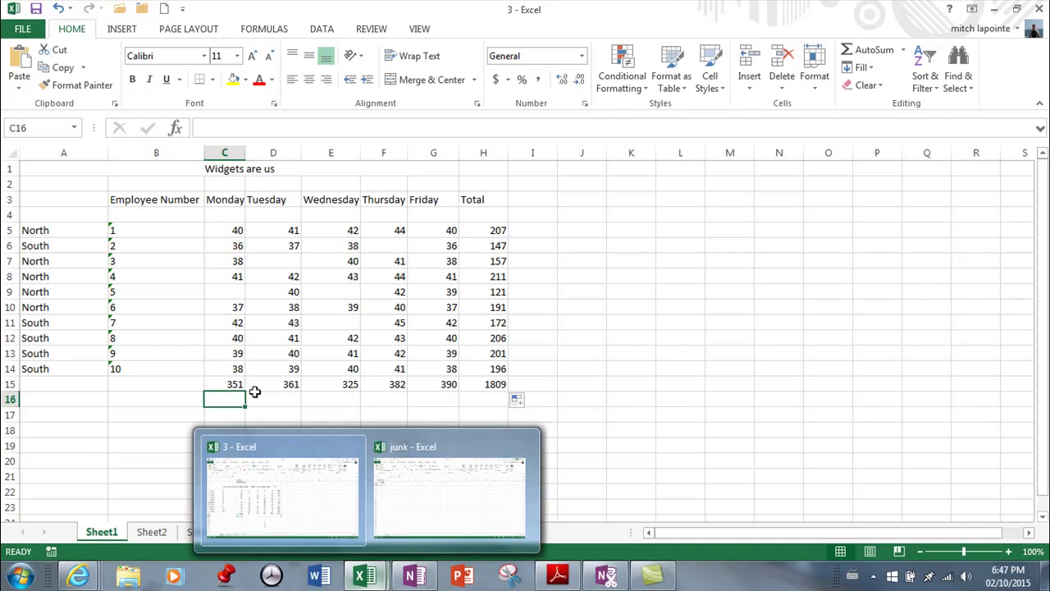
text(=)
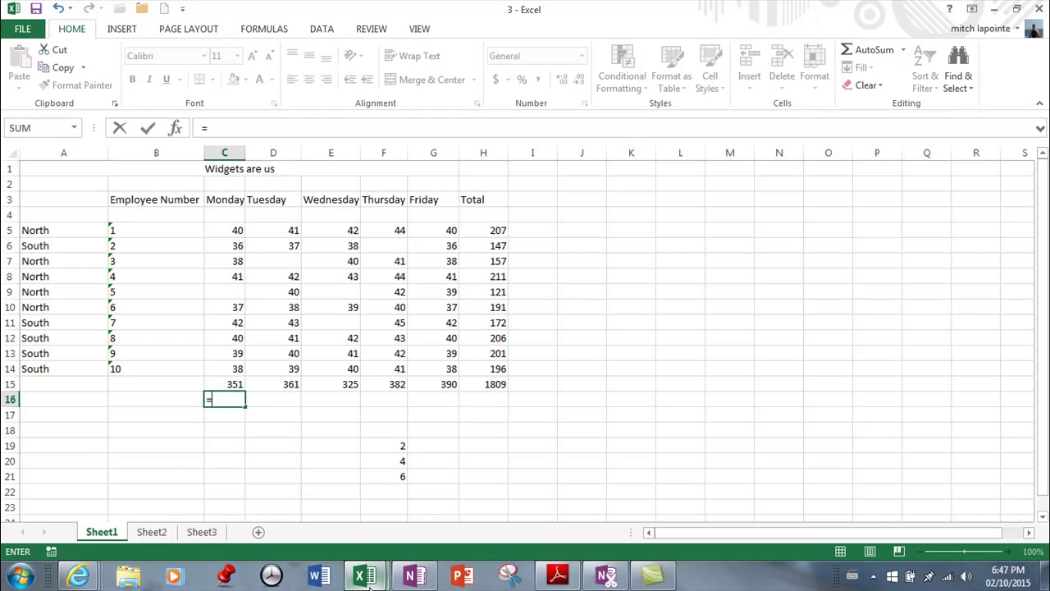
click(422, 521)
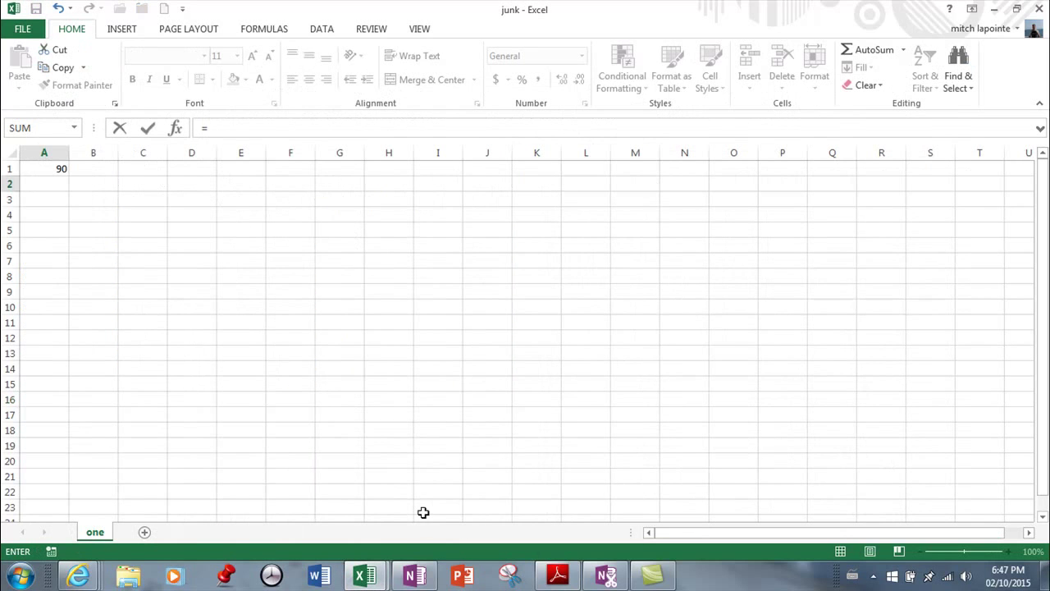
click(57, 168)
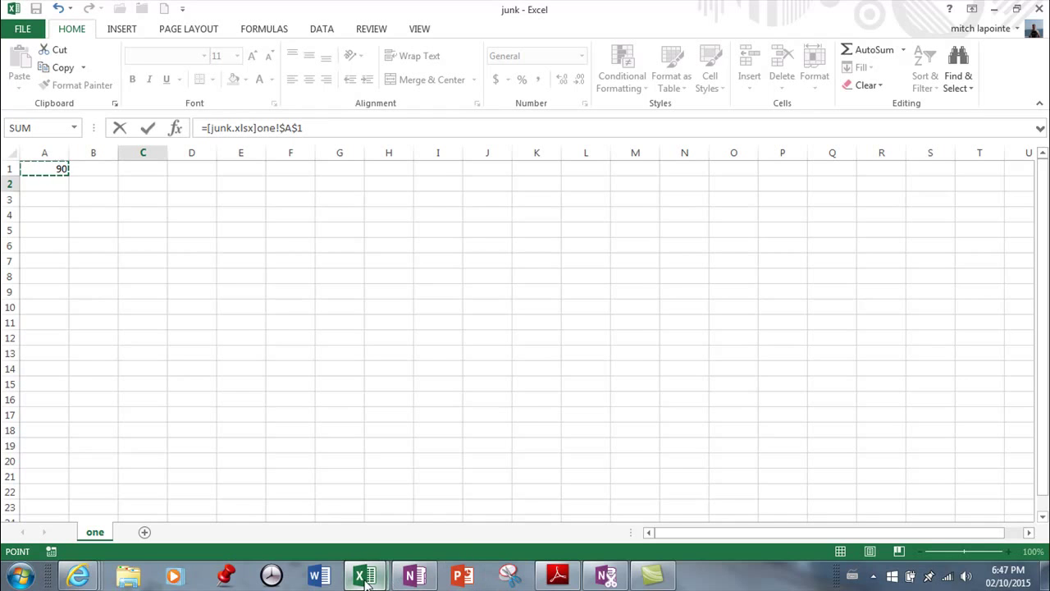
mouse_move(364, 574)
click(338, 521)
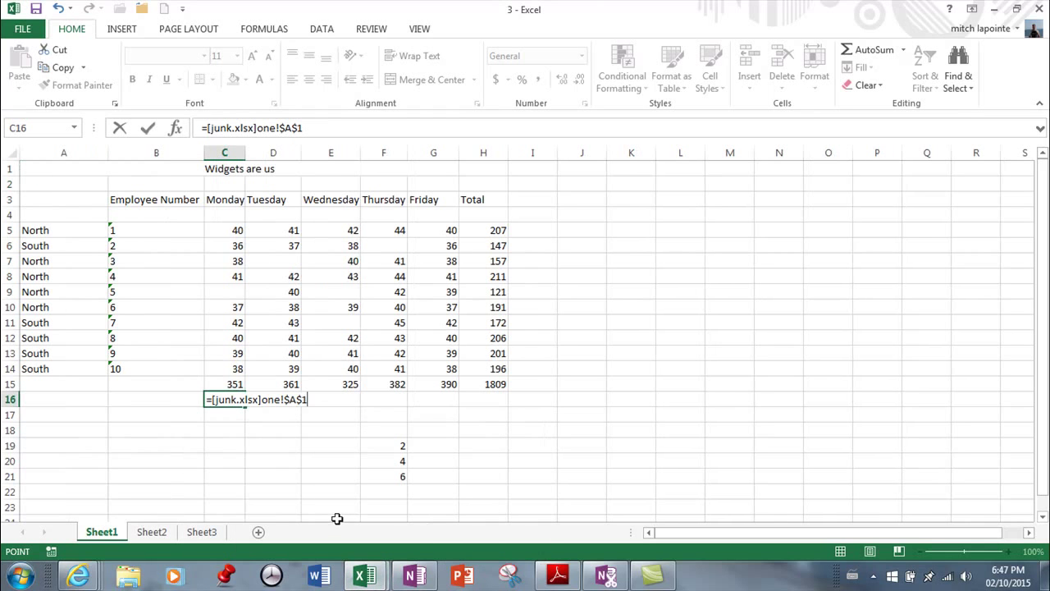
text(+)
click(225, 384)
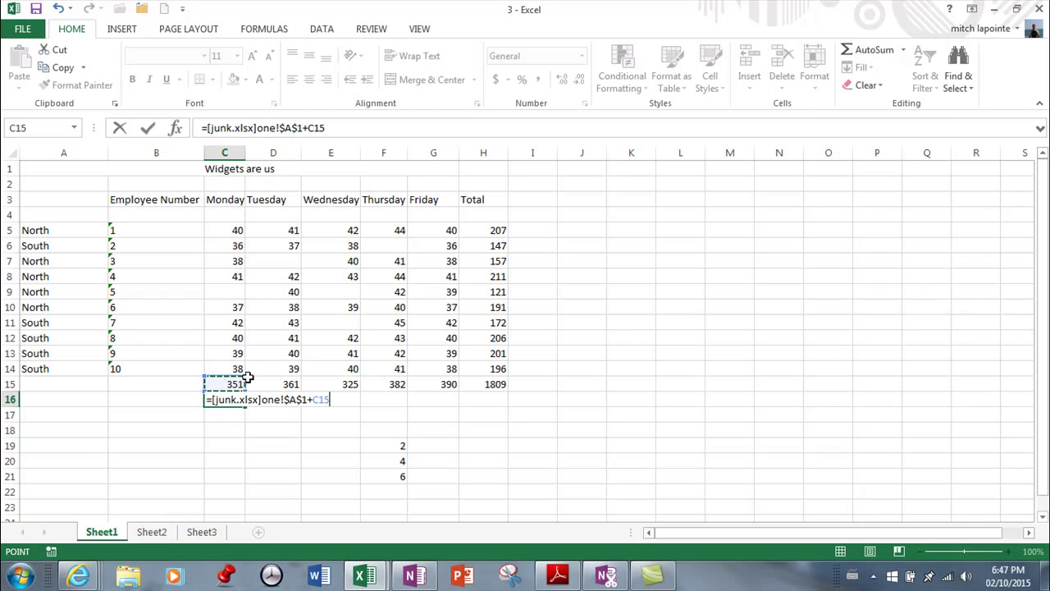
key(Return)
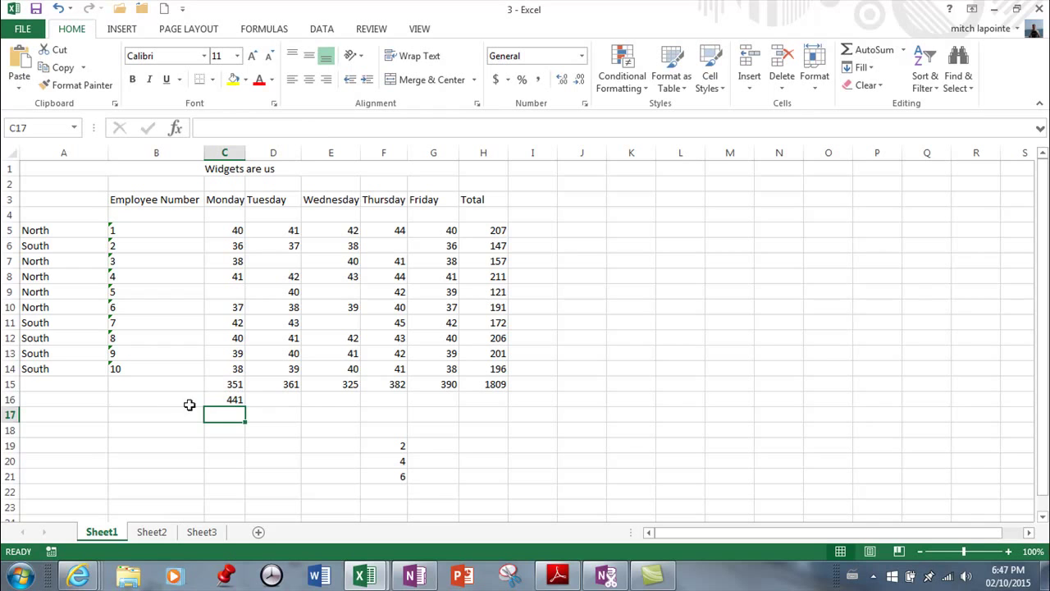
click(223, 398)
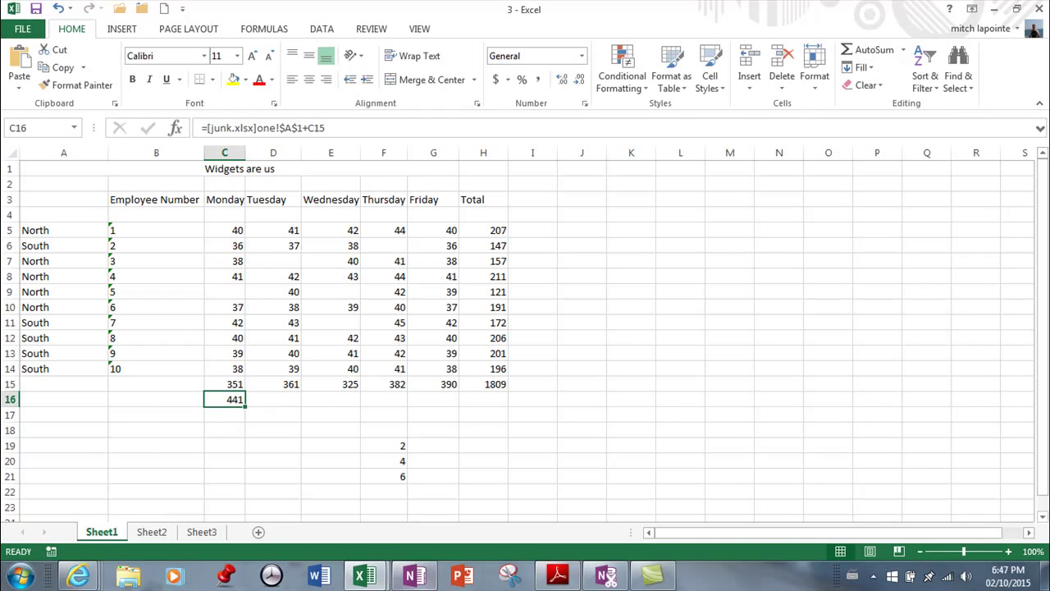
Step: Change cell A1 in the junk workbook from 90 to 10000
click(358, 578)
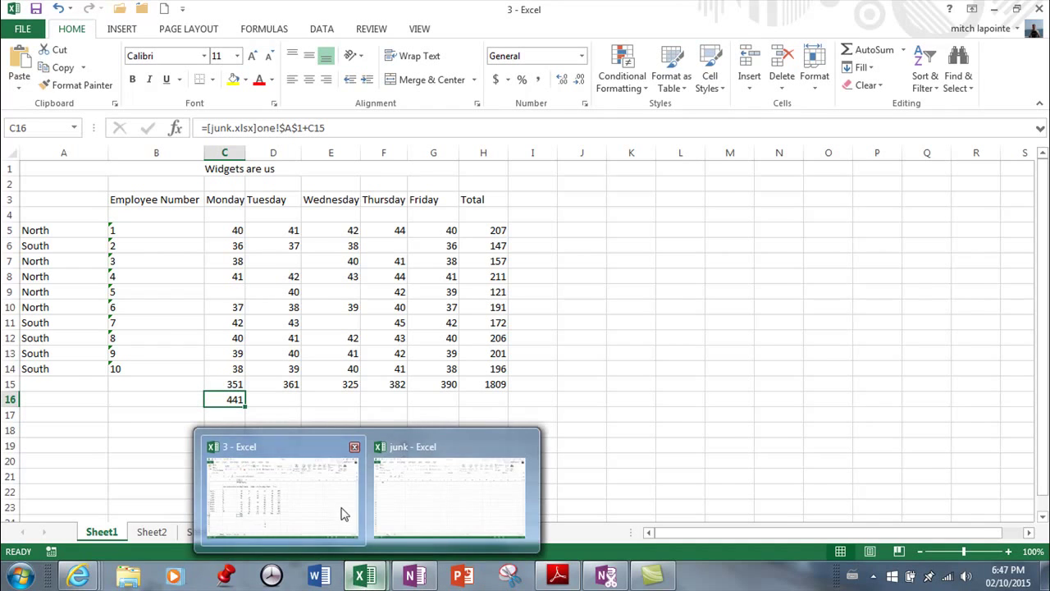
click(435, 506)
click(55, 168)
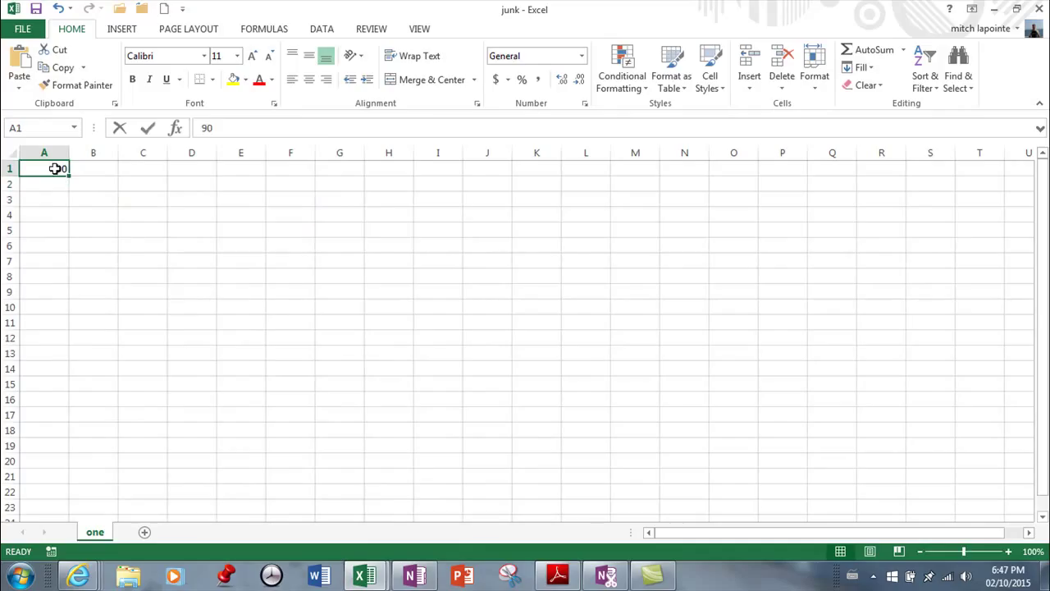
text(10000)
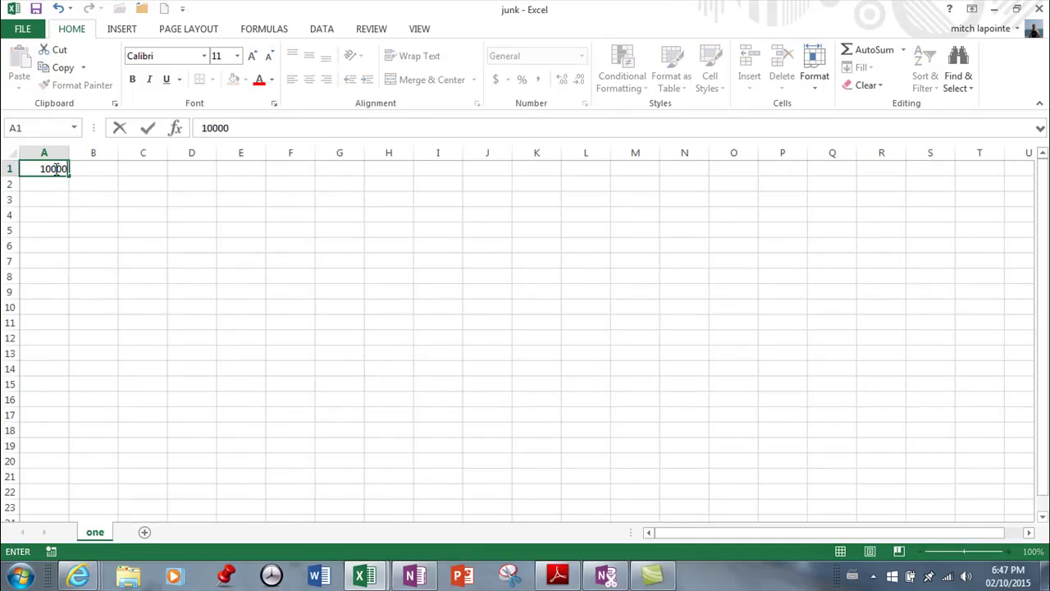
key(Return)
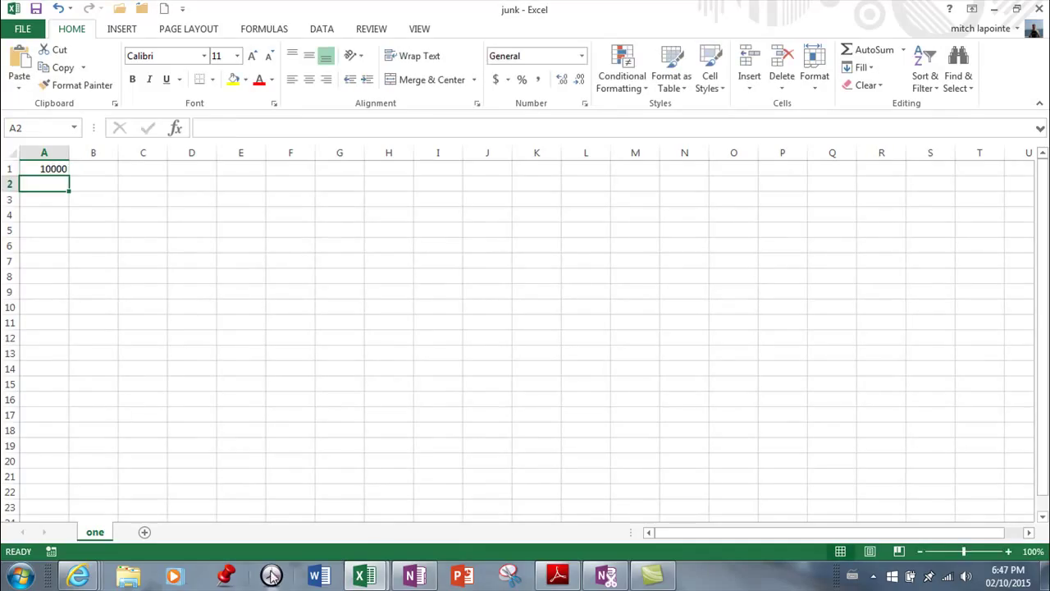
Step: Switch between workbook 3 and junk to confirm C16 now shows 10351
mouse_move(371, 579)
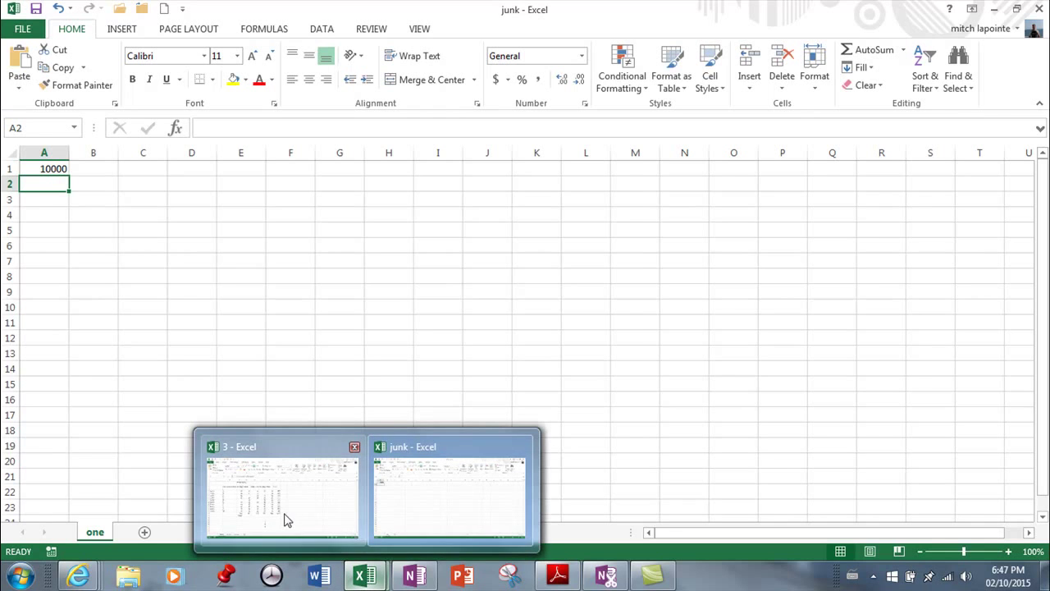
click(332, 515)
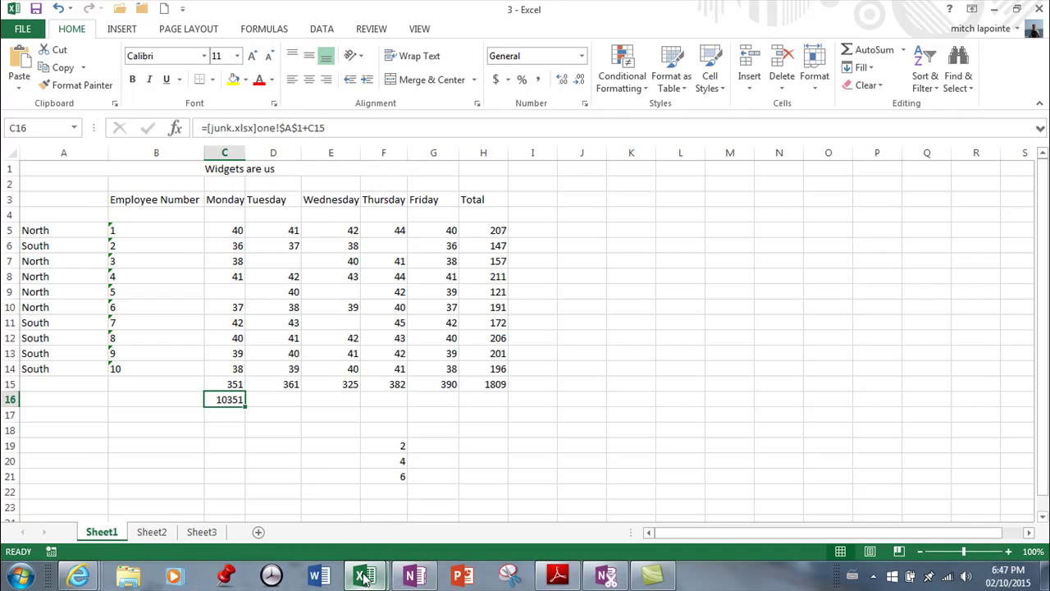
mouse_move(365, 576)
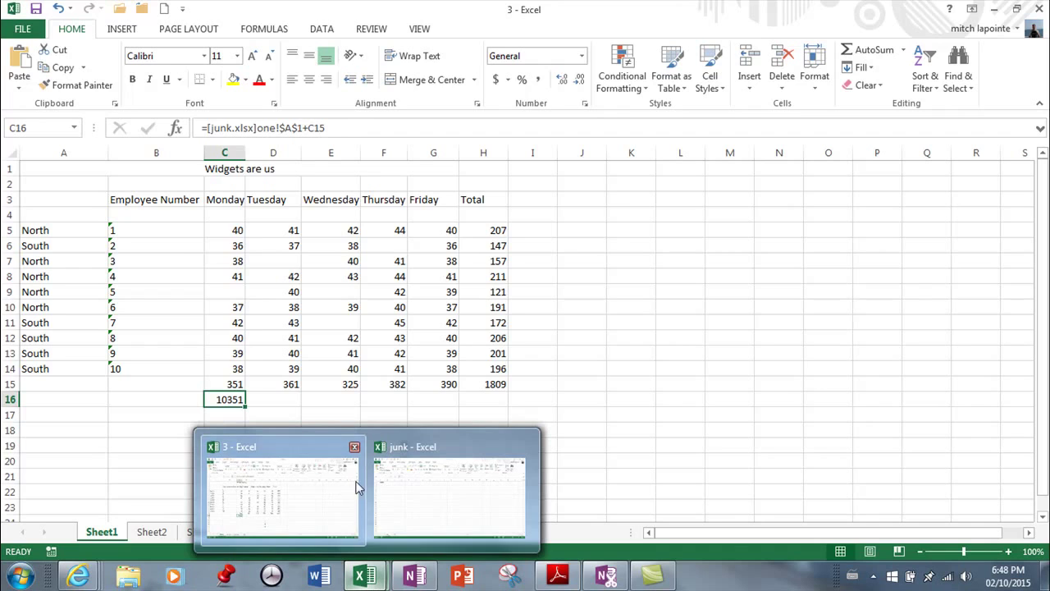
mouse_move(401, 484)
click(412, 507)
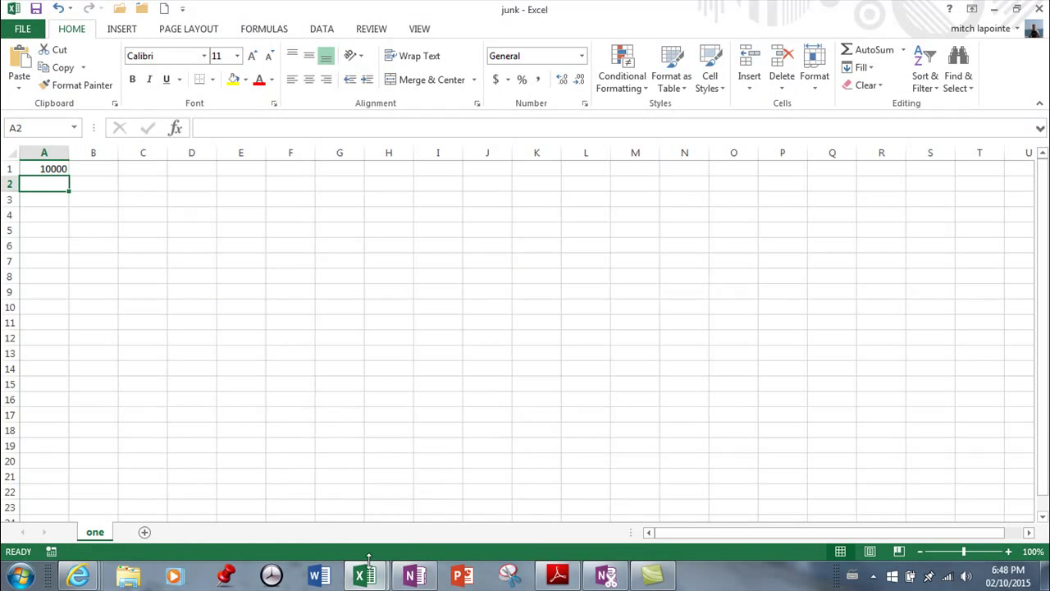
mouse_move(368, 574)
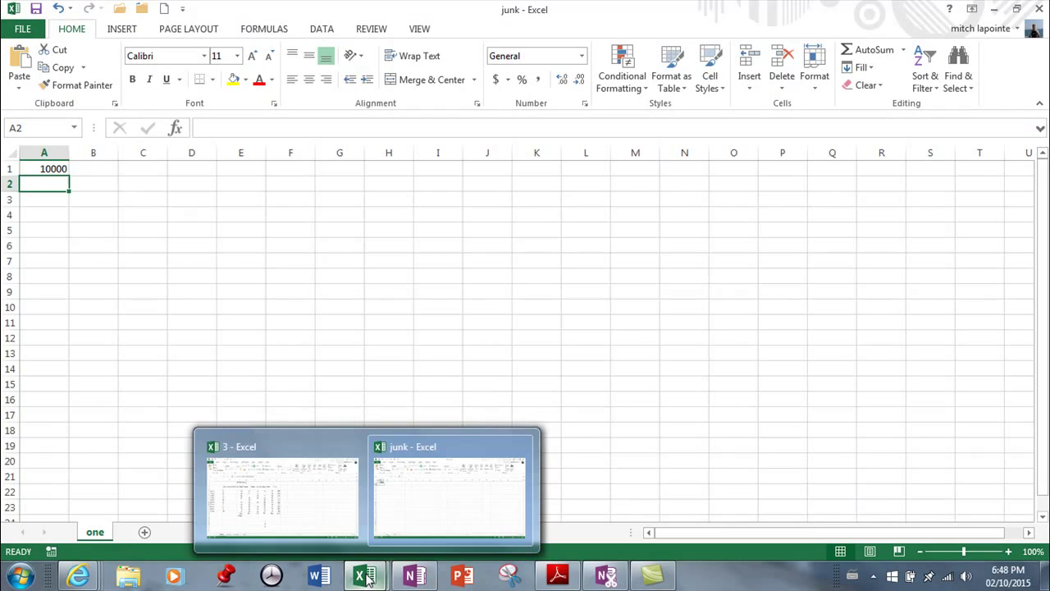
click(324, 495)
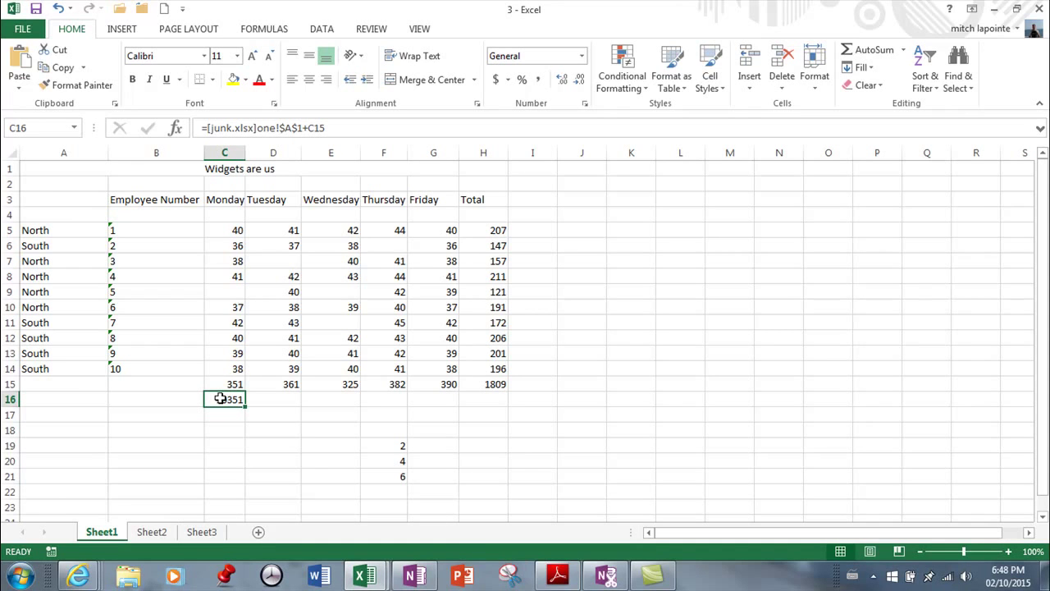
Step: Clear the linked formula from C16 and select F22 below the numbers 2, 4, 6
key(Delete)
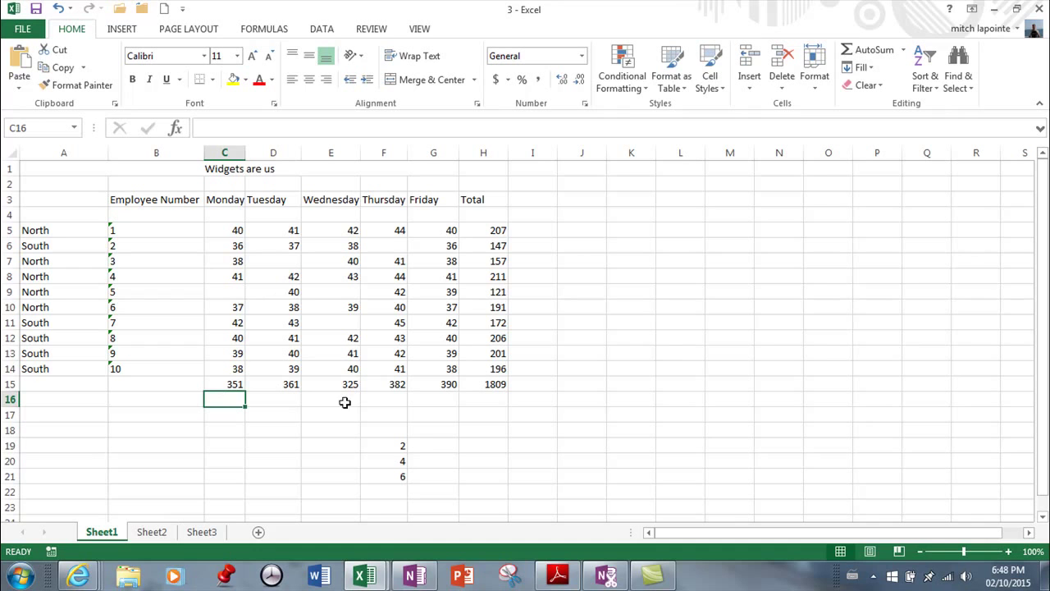
click(398, 446)
scroll(471, 340, down, 2)
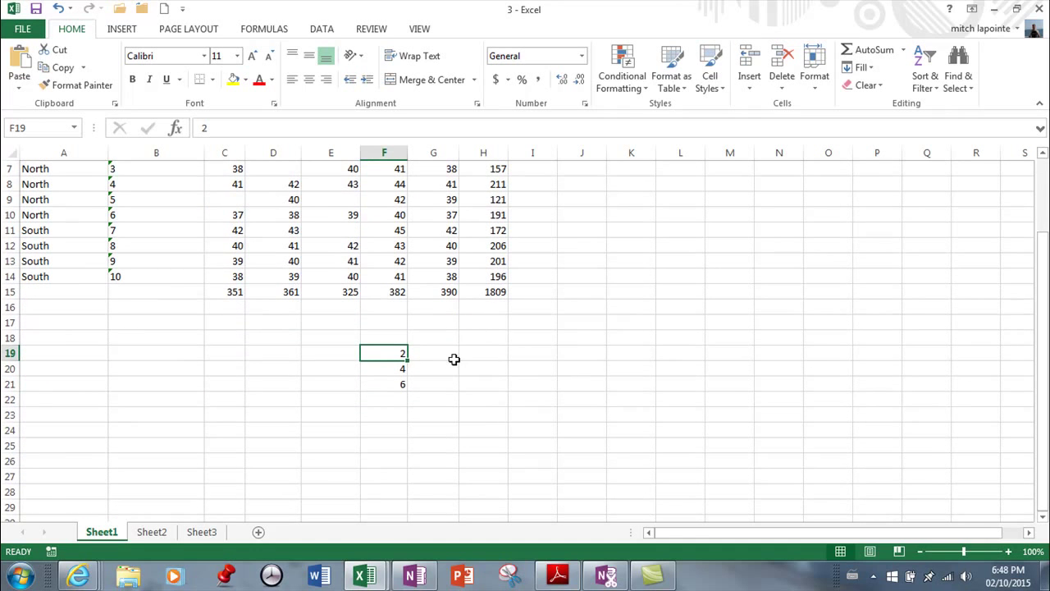
click(392, 399)
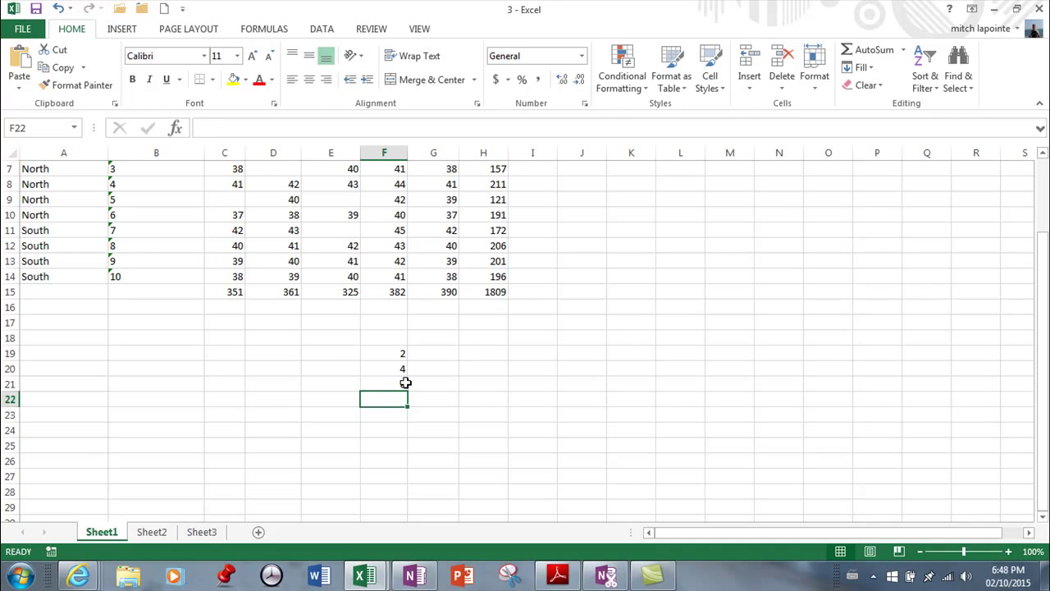
Step: Enter =F19+F20*6 in F22, giving 26
text(=)
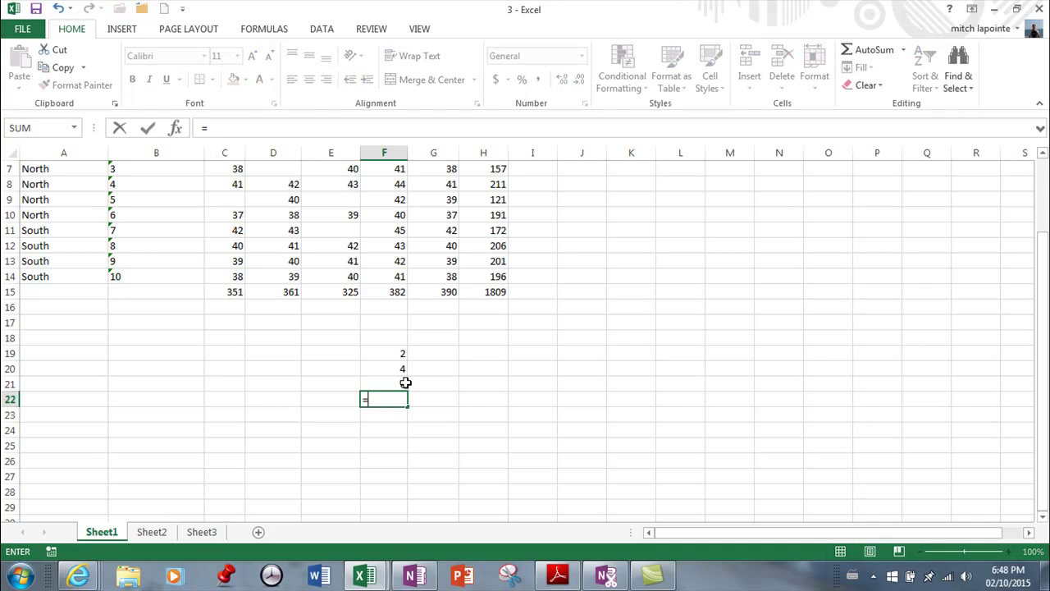
click(367, 355)
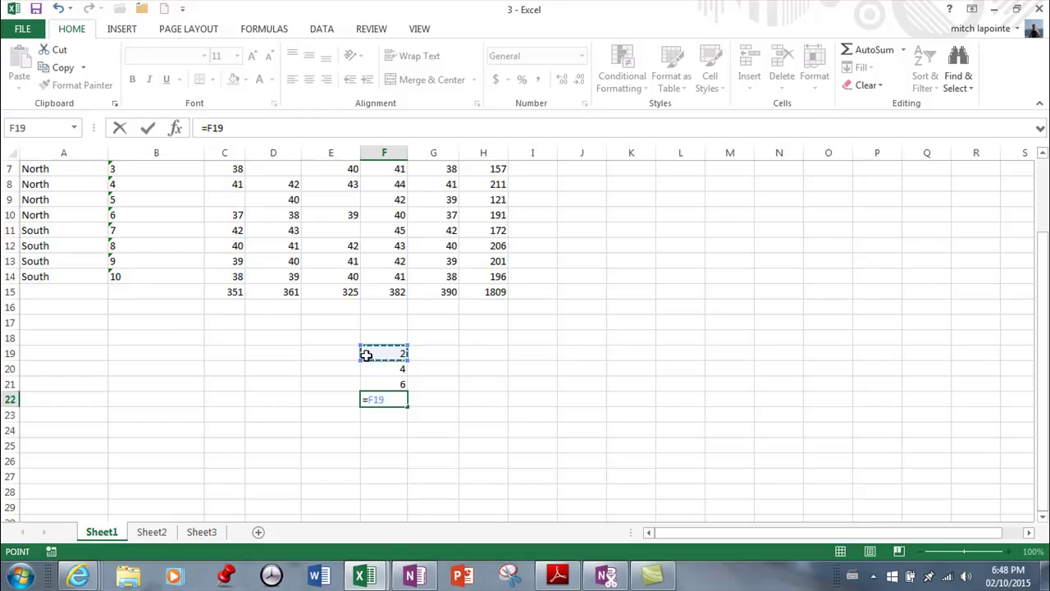
text(+)
click(386, 369)
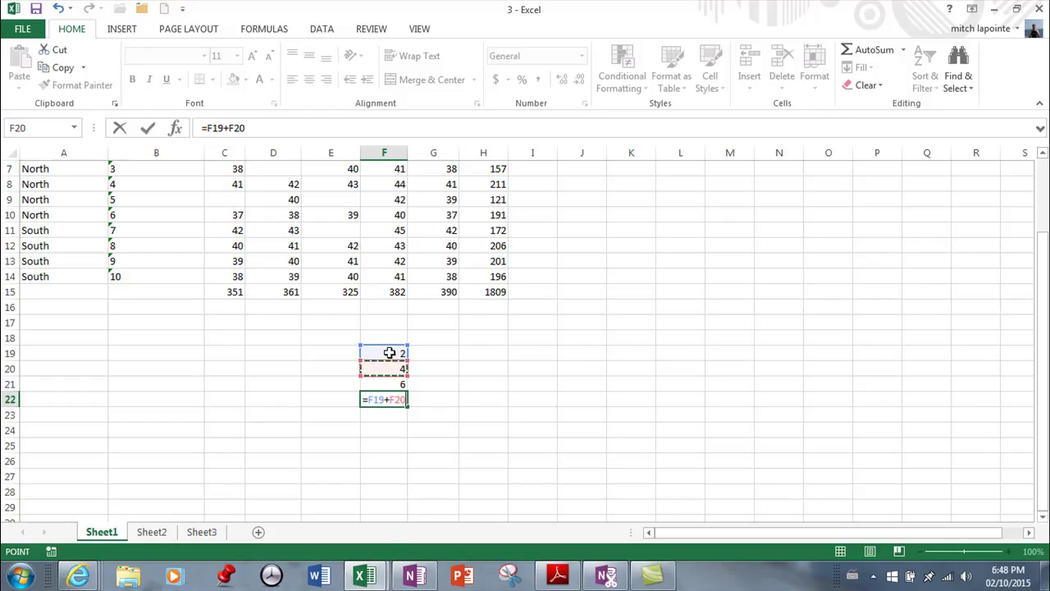
text(*)
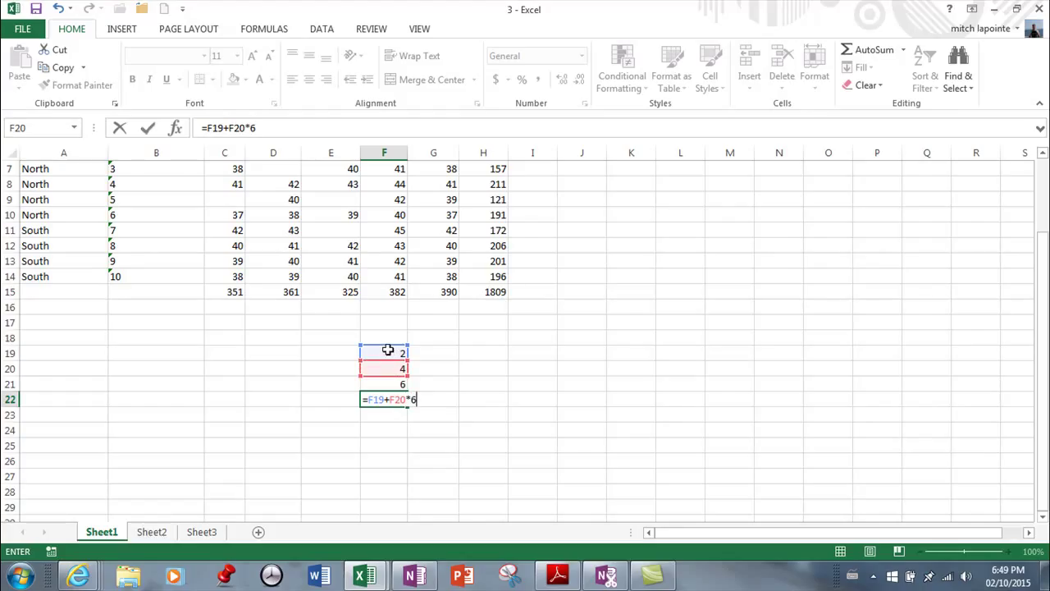
key(Return)
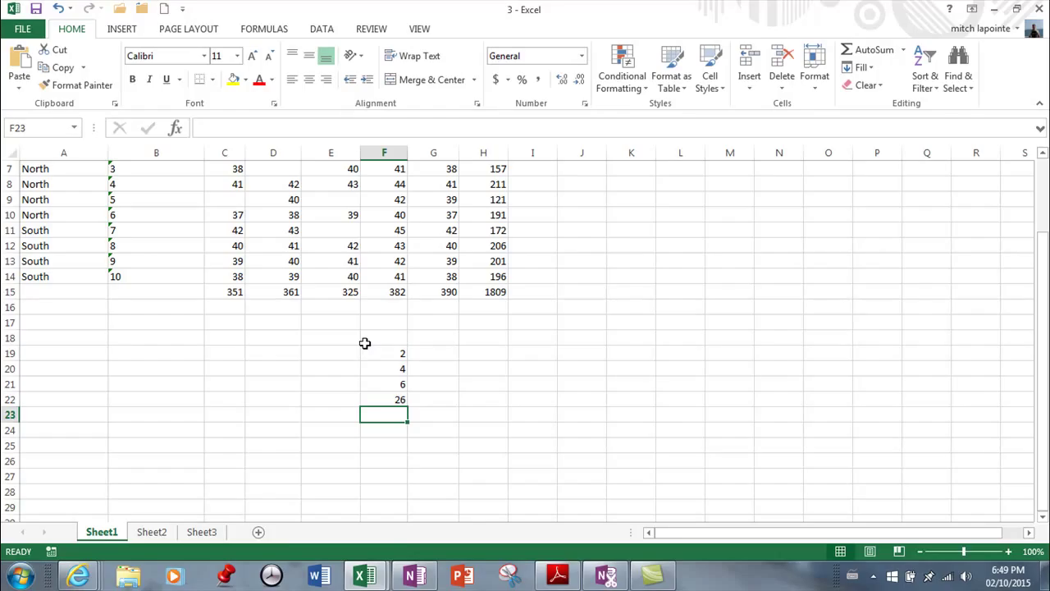
Step: Change F22's formula to =(F19+F20)*6 so it returns 36 instead of 26
key(Up)
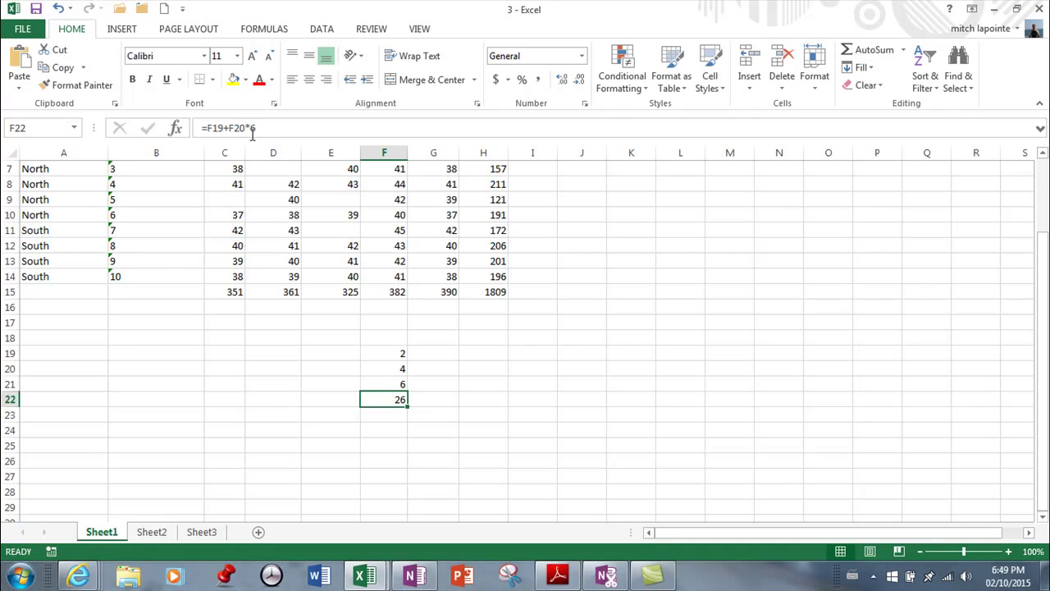
click(211, 127)
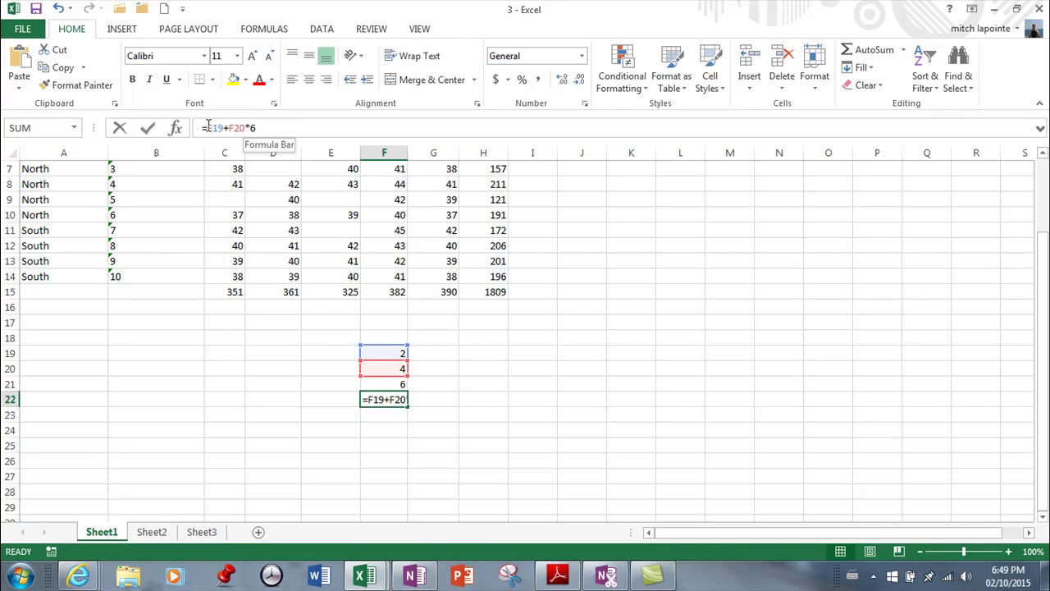
text(()
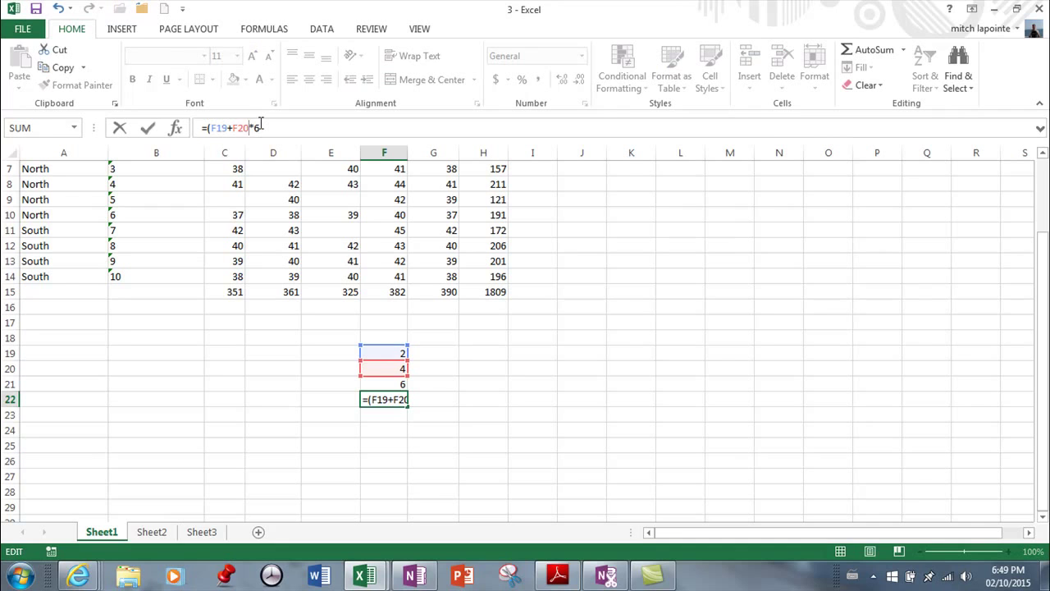
text())
key(Return)
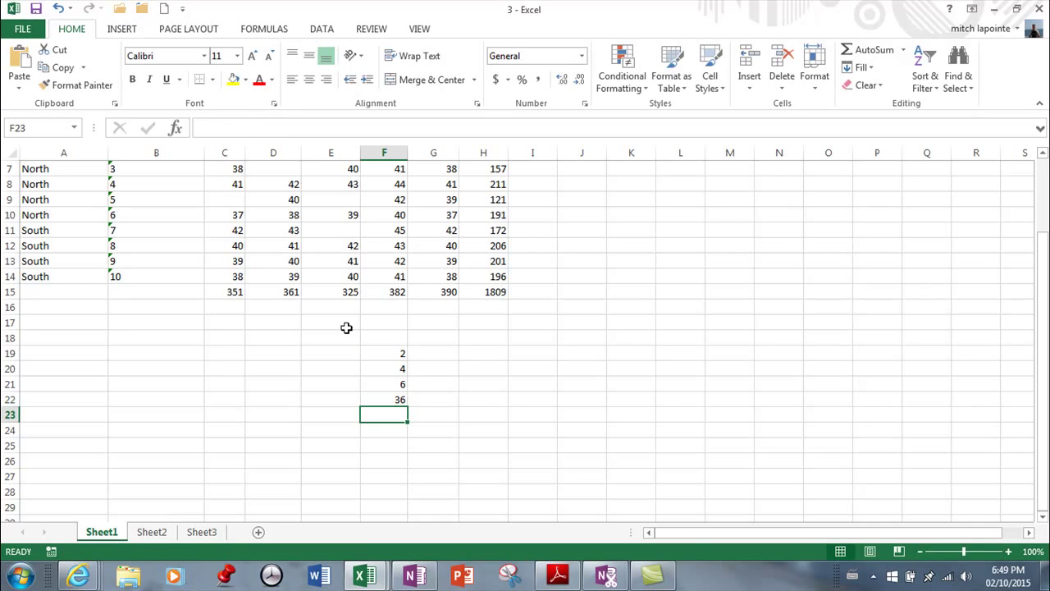
click(389, 383)
click(385, 400)
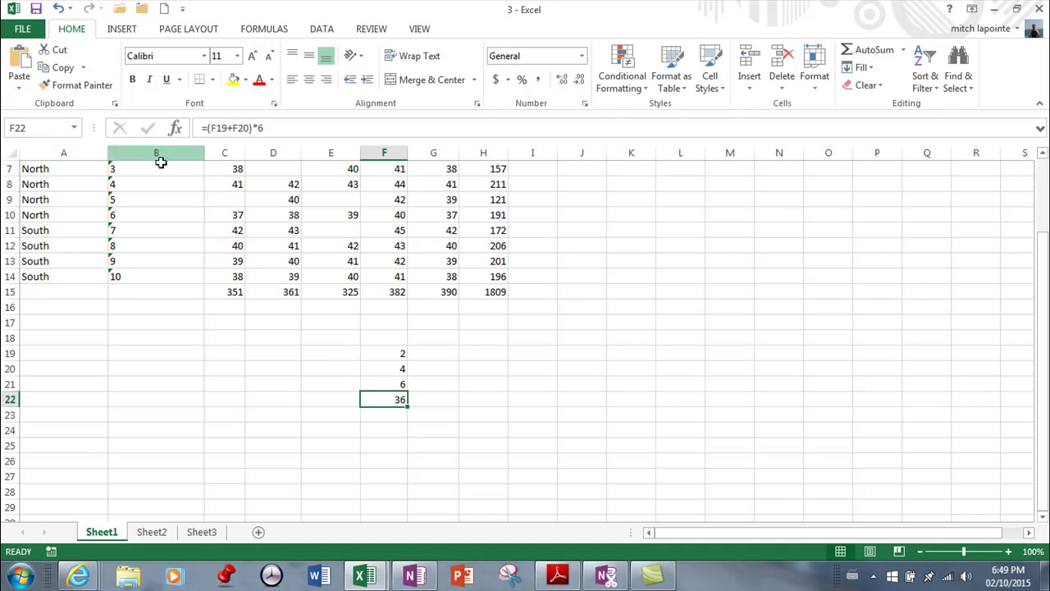
scroll(223, 276, up, 2)
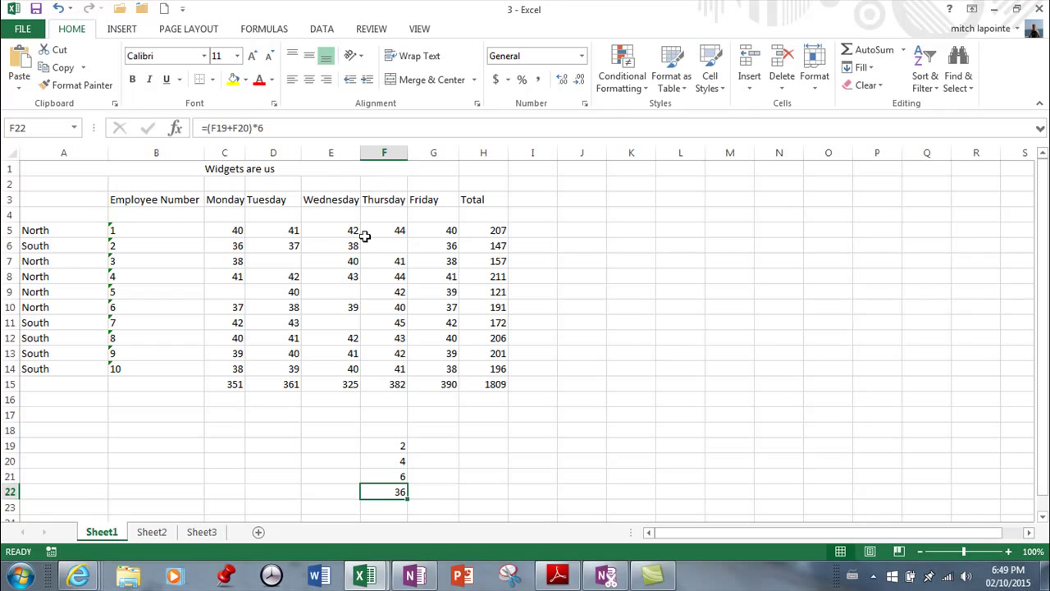
click(221, 170)
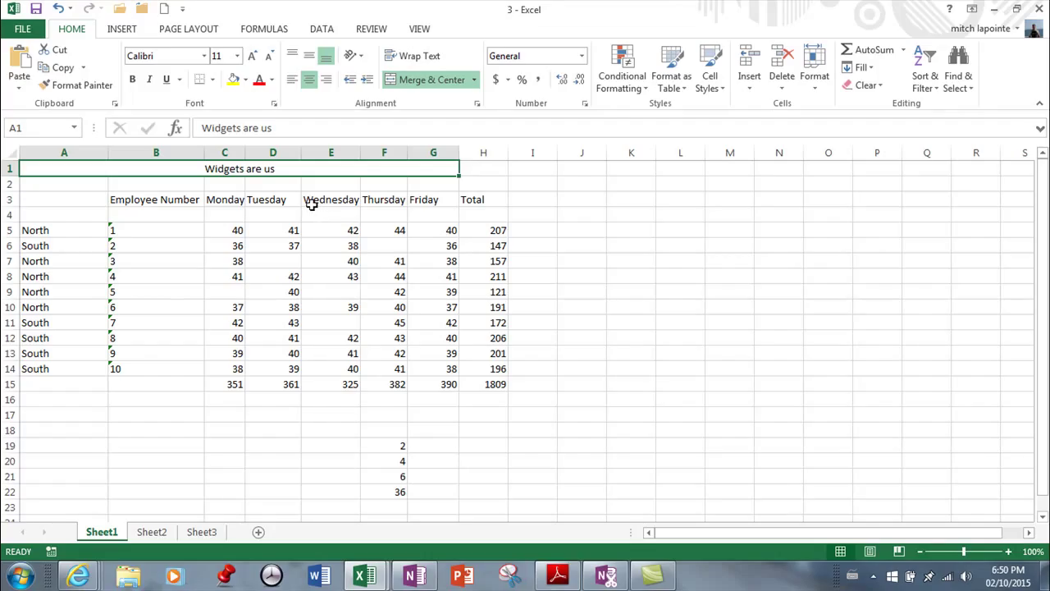
scroll(379, 411, down, 2)
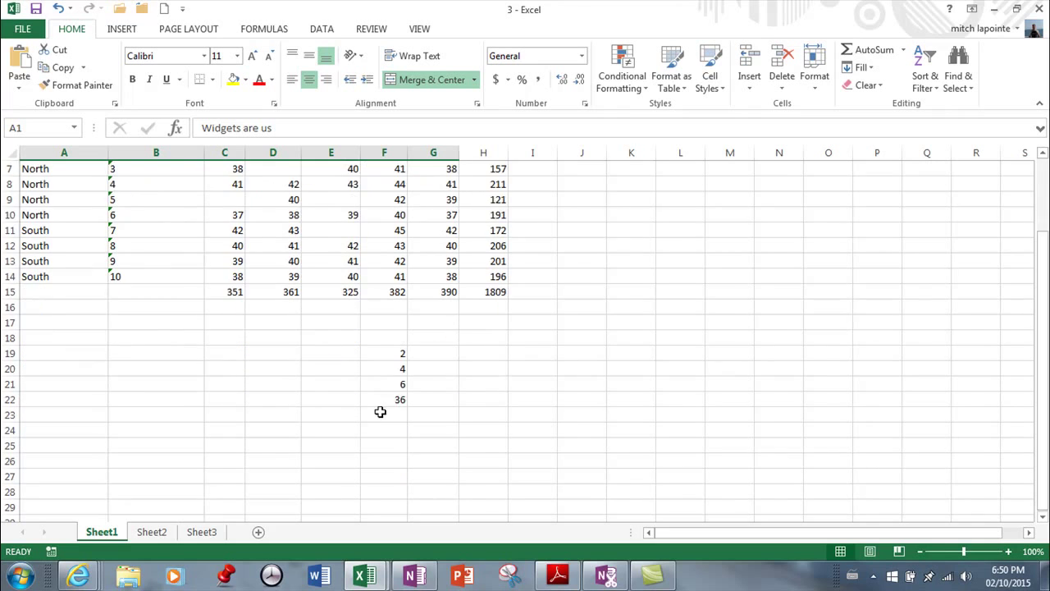
scroll(379, 411, up, 2)
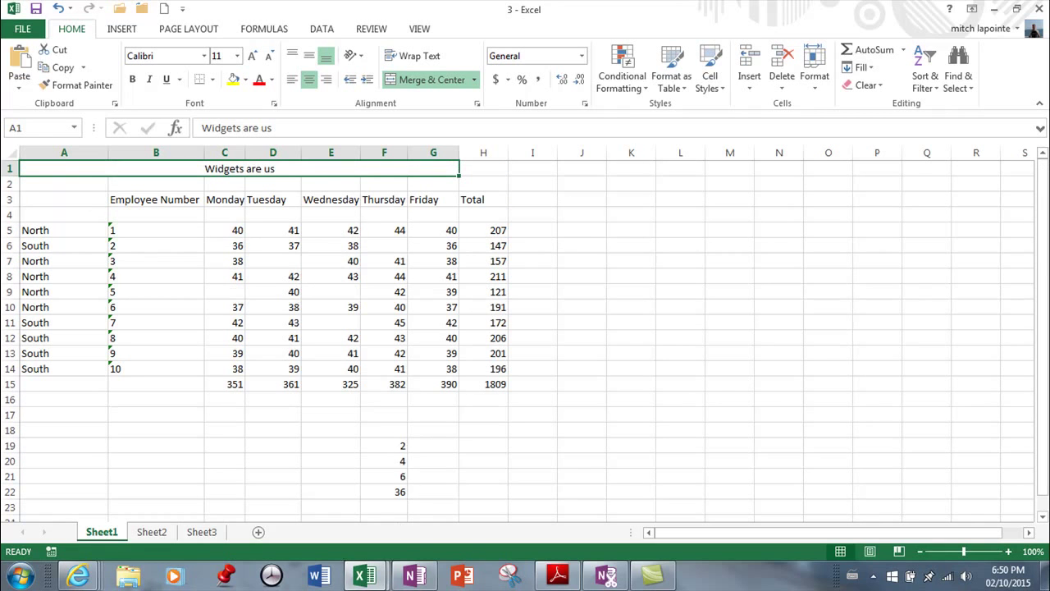